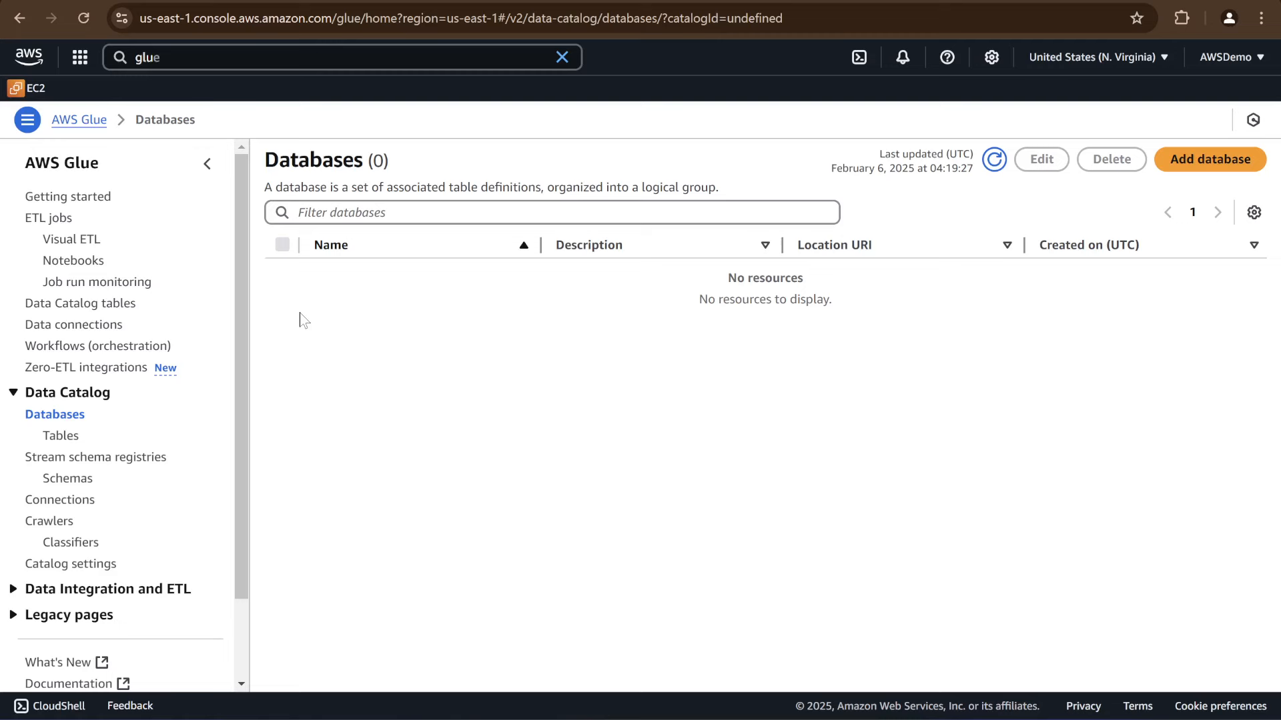
Create a Data Catalog database named aws_metrics without a description or location
{"action": "left_click", "coordinate": [68, 419]}
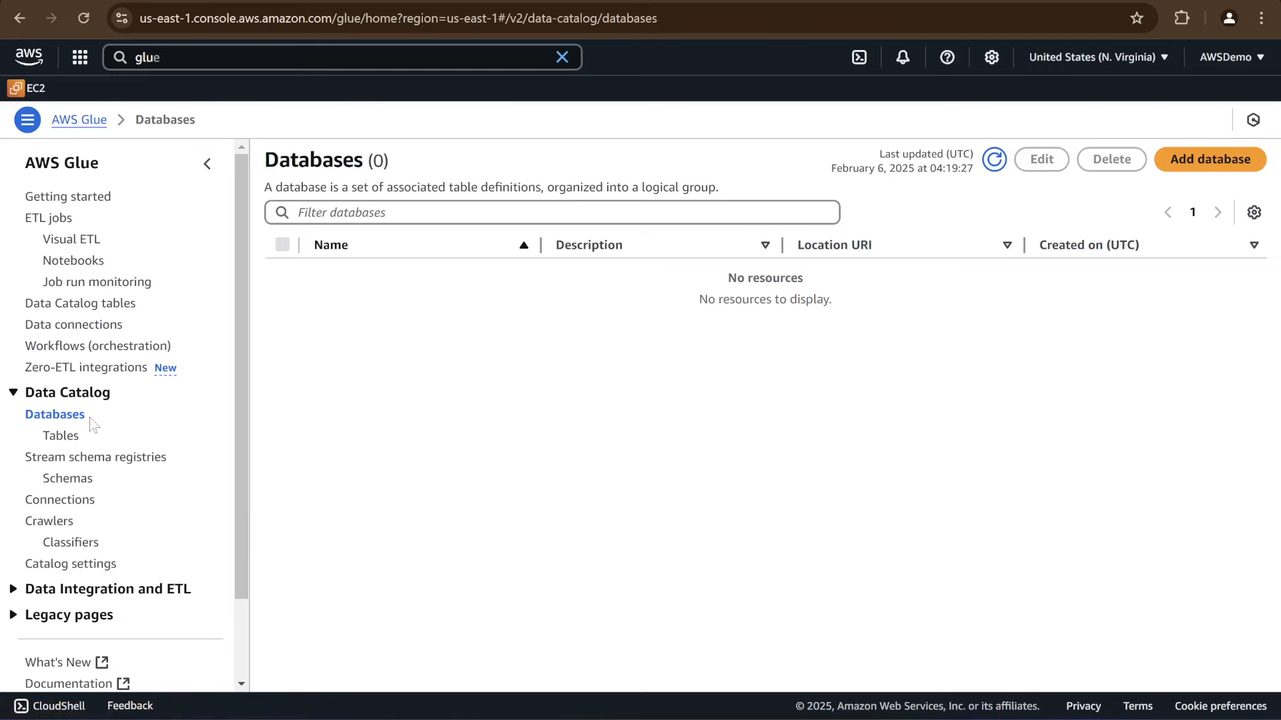
{"action": "left_click", "coordinate": [1200, 162]}
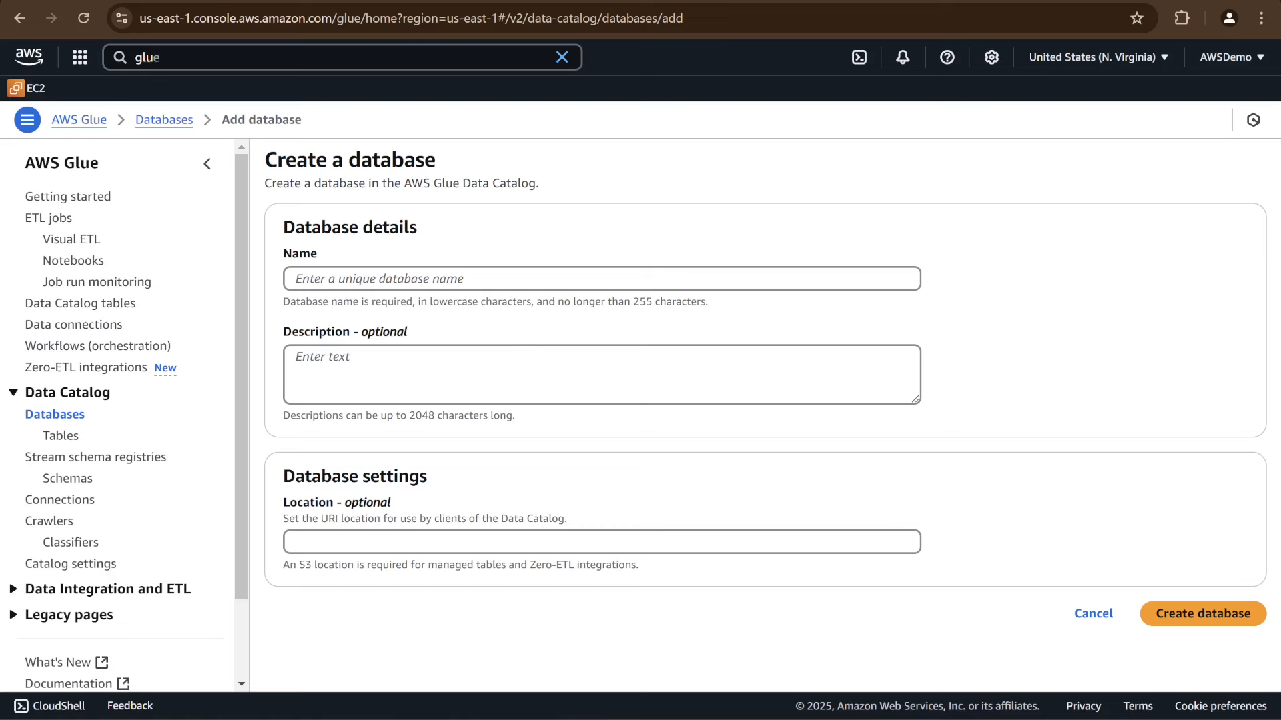
{"action": "left_click", "coordinate": [421, 279]}
{"action": "left_click", "coordinate": [423, 319]}
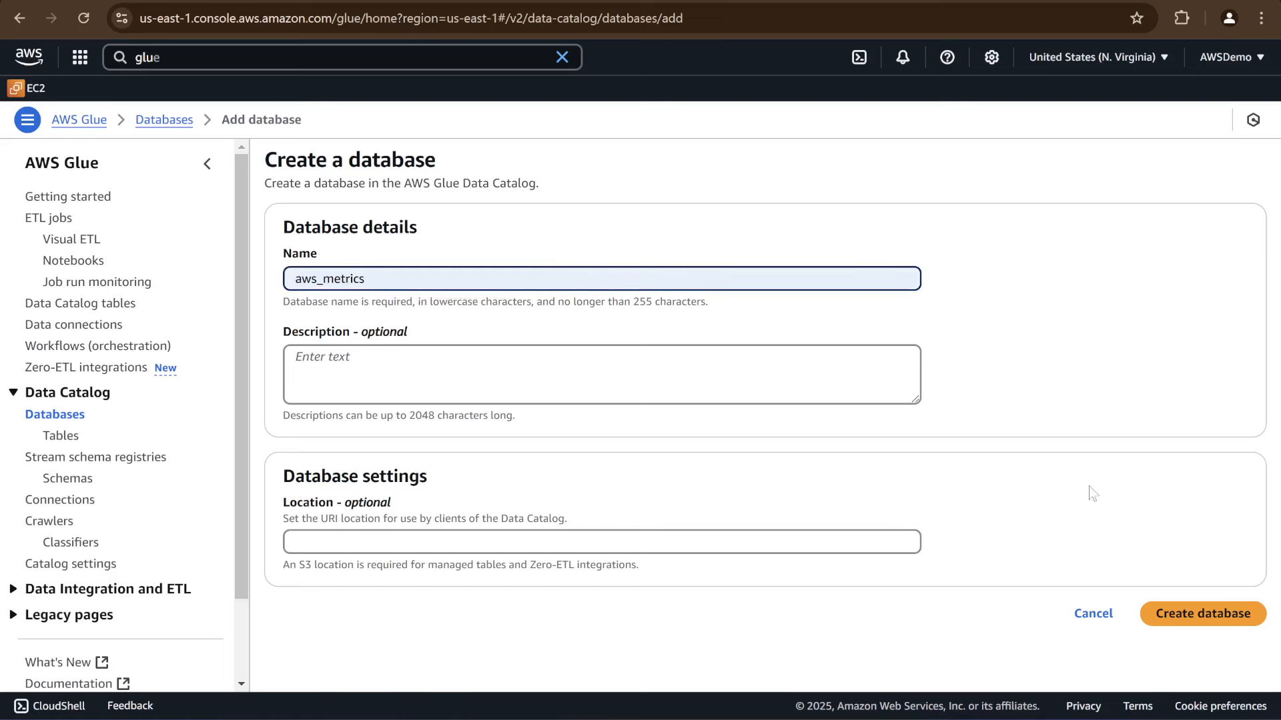
{"action": "left_click", "coordinate": [1193, 626]}
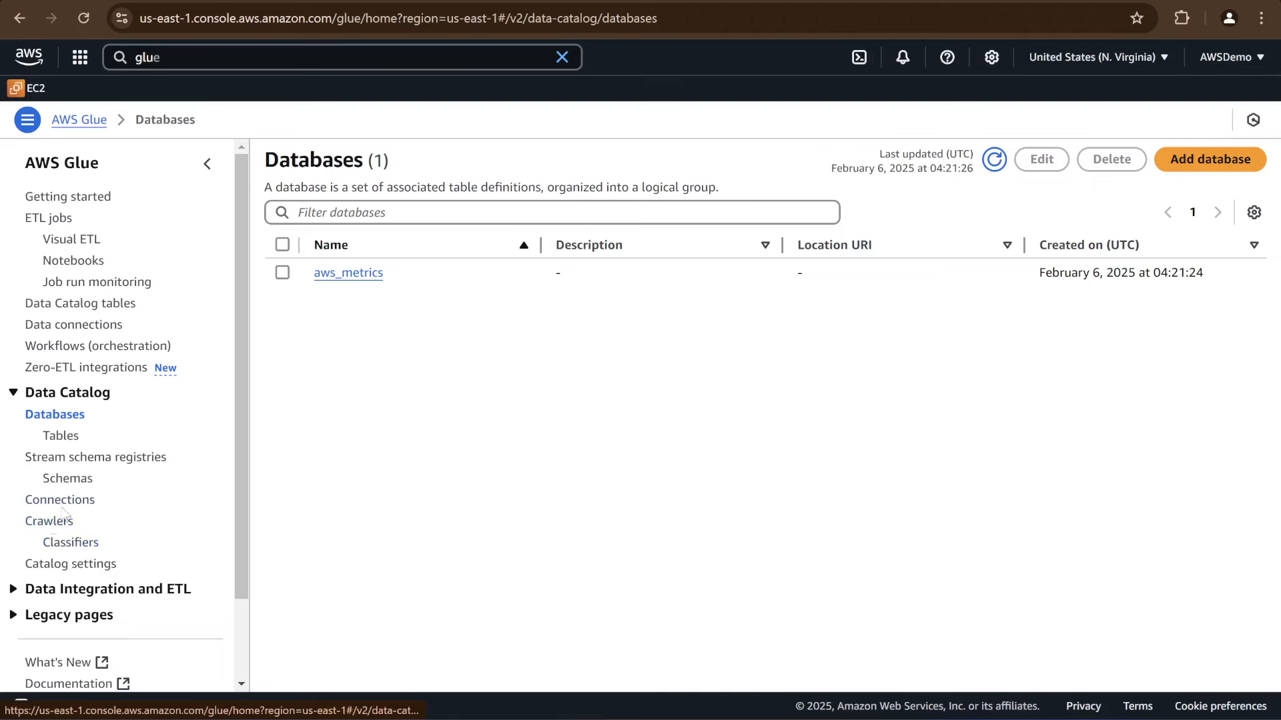
Start a new crawler named csvfile_crawler and proceed to its data source settings
{"action": "left_click", "coordinate": [51, 527]}
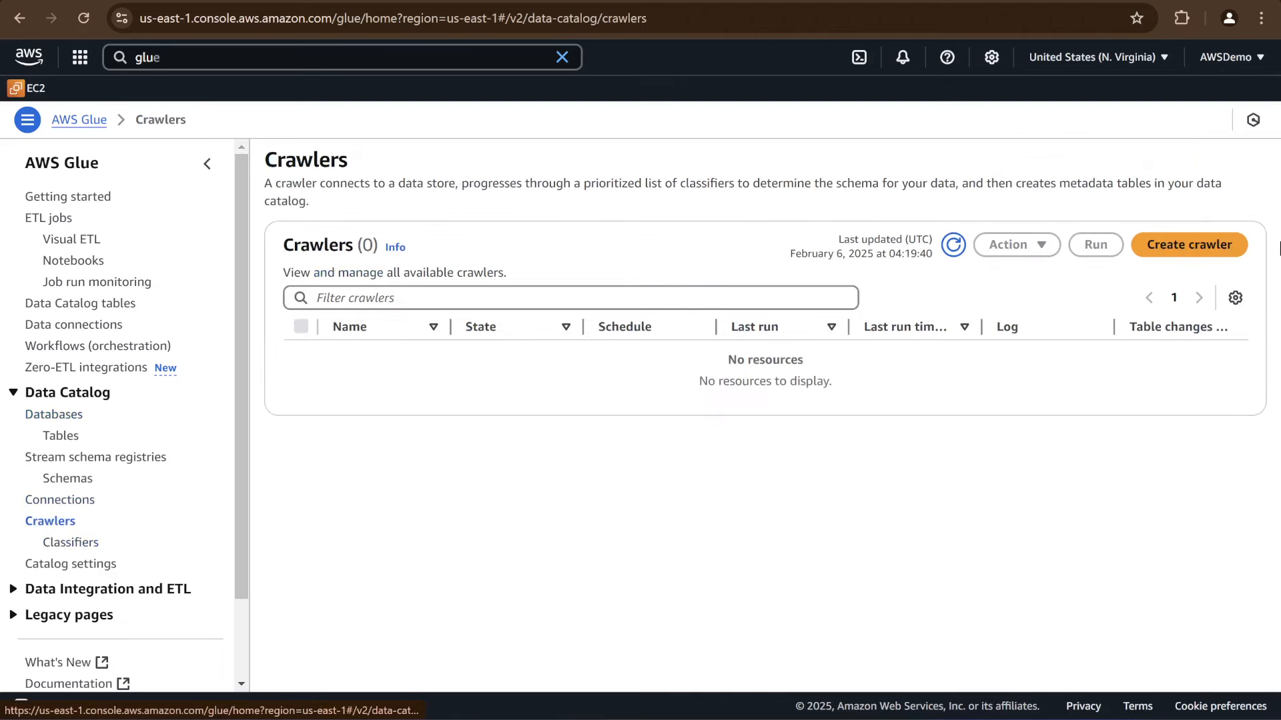
{"action": "left_click", "coordinate": [1172, 245]}
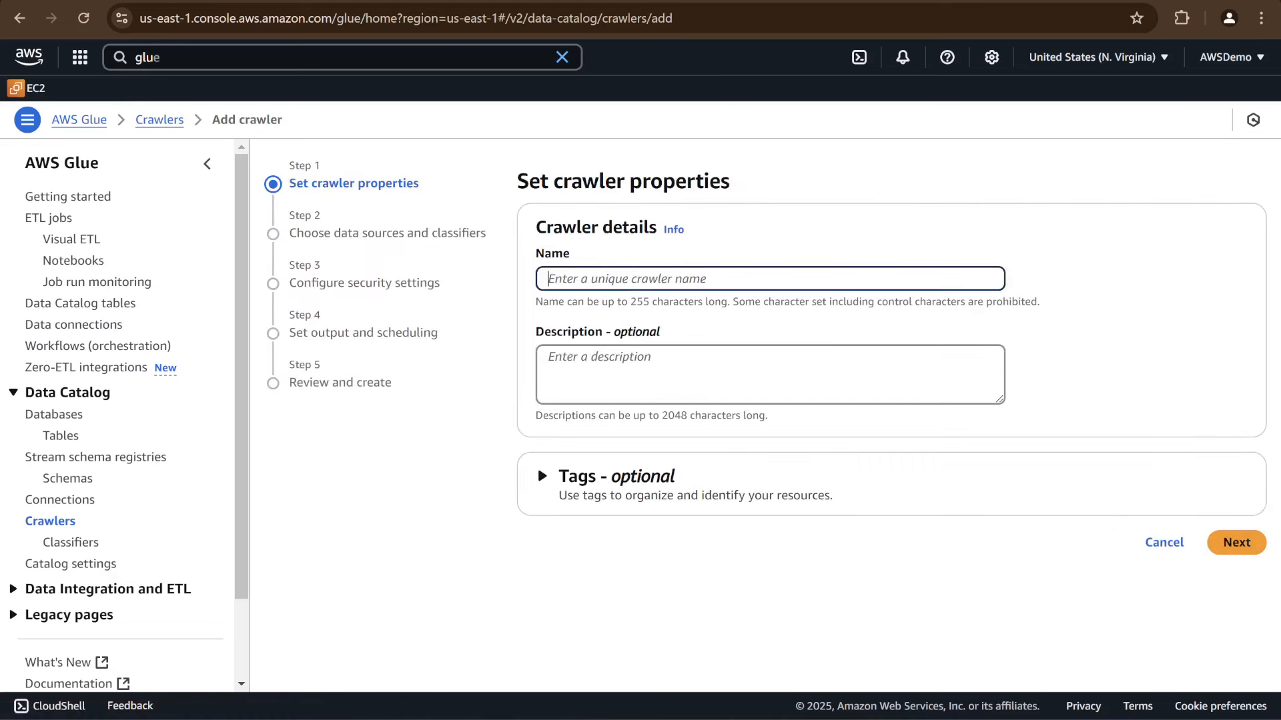
{"action": "type", "text": "csv"}
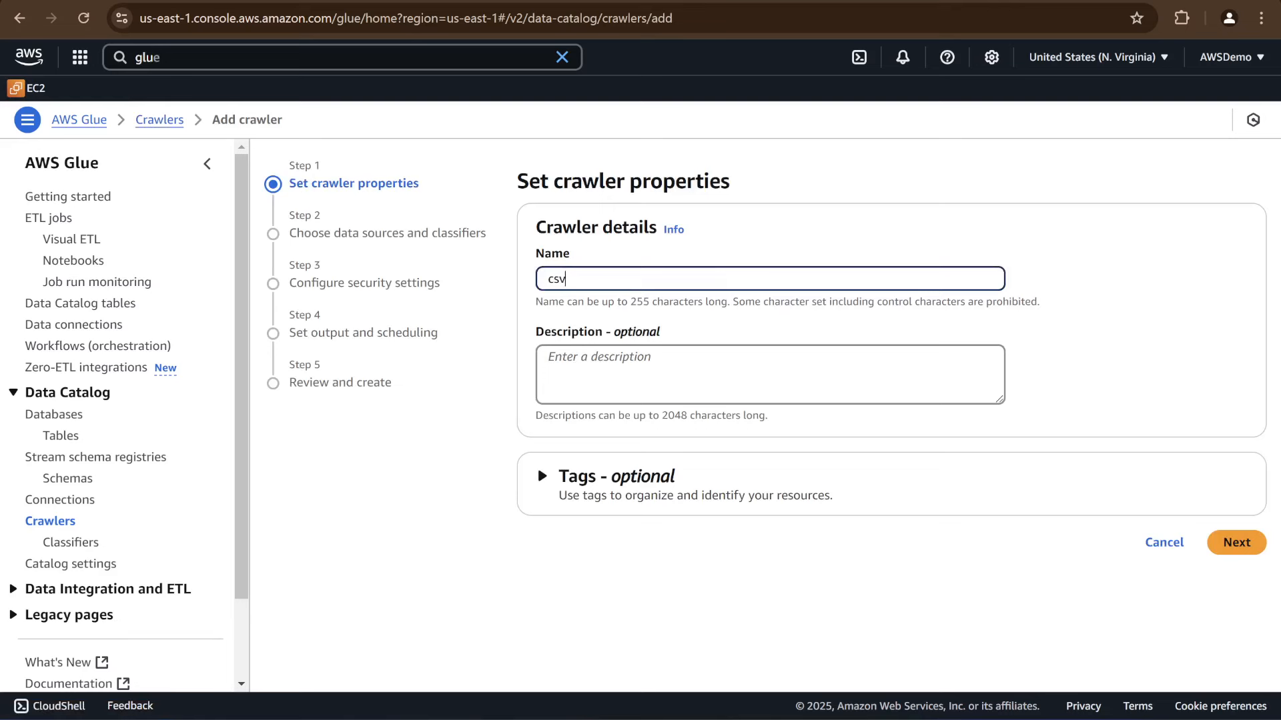
{"action": "type", "text": "file_crawler"}
{"action": "left_click", "coordinate": [1231, 547]}
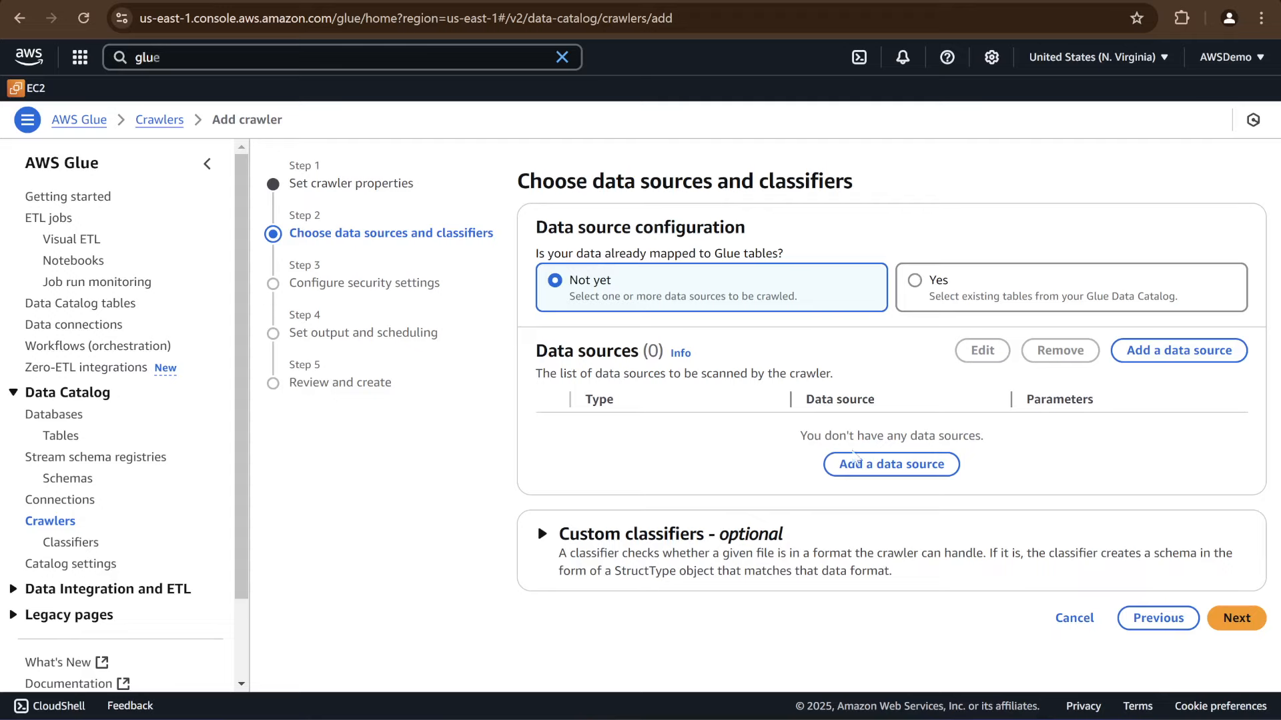
Add an S3 data source to the crawler using the raw-data/CSV/ folder in the s3-glue-athena-hands-on bucket
{"action": "left_click", "coordinate": [882, 475]}
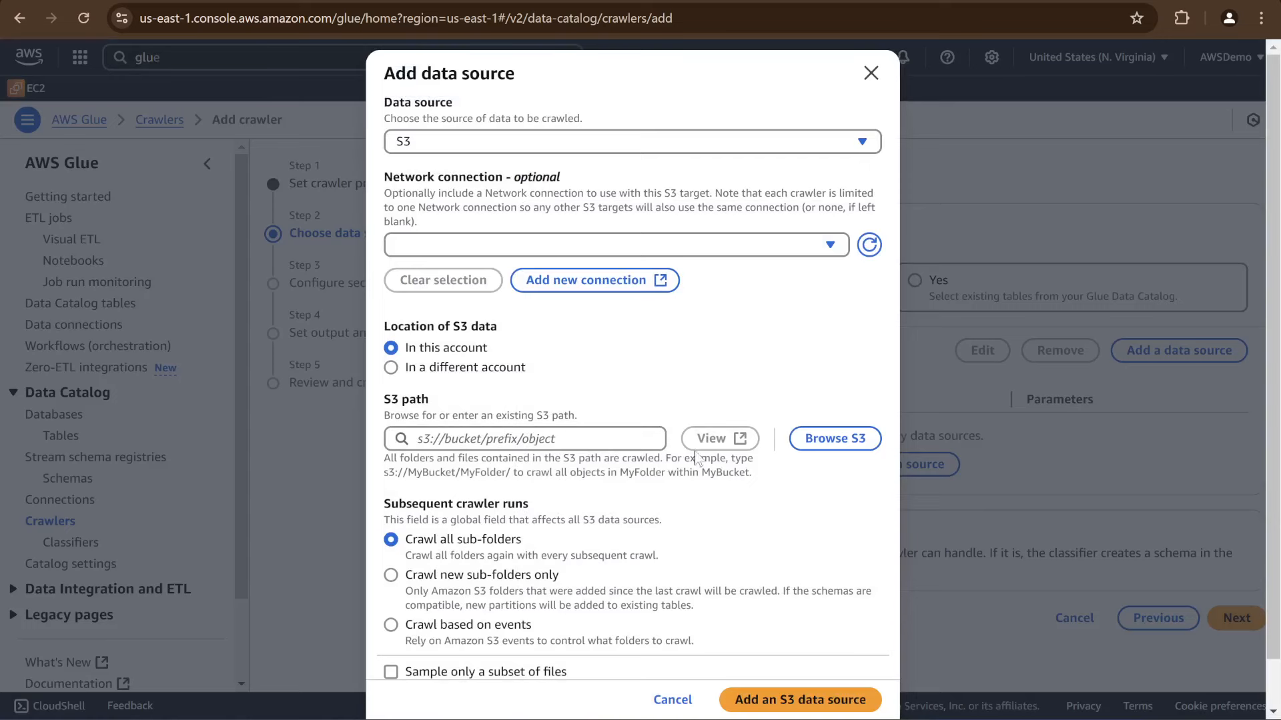
{"action": "left_click", "coordinate": [840, 441]}
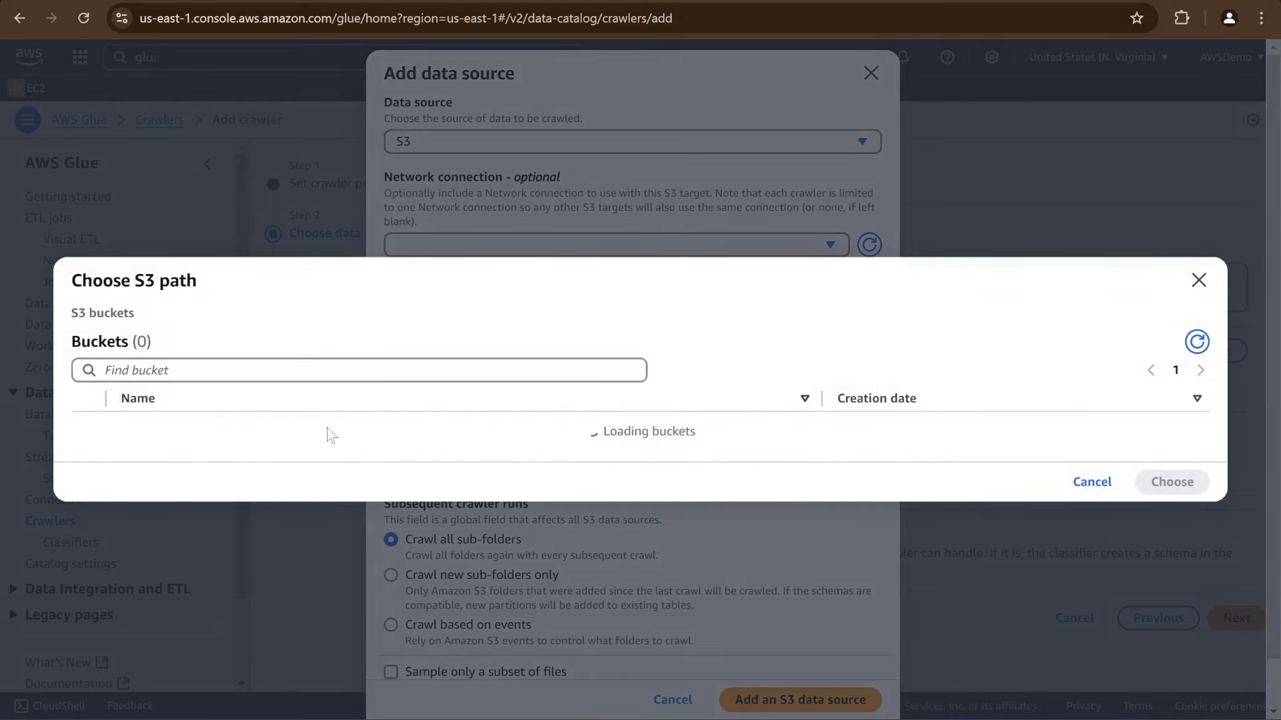
{"action": "left_click", "coordinate": [193, 433]}
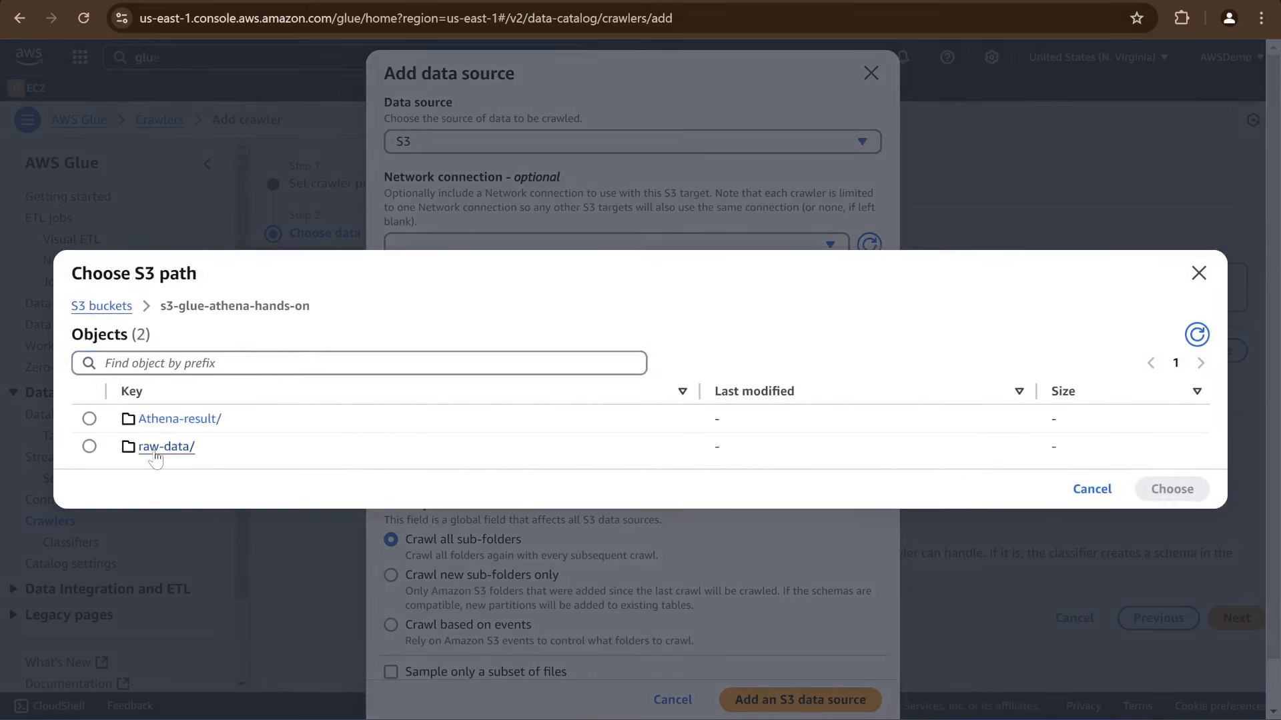
{"action": "left_click", "coordinate": [152, 447]}
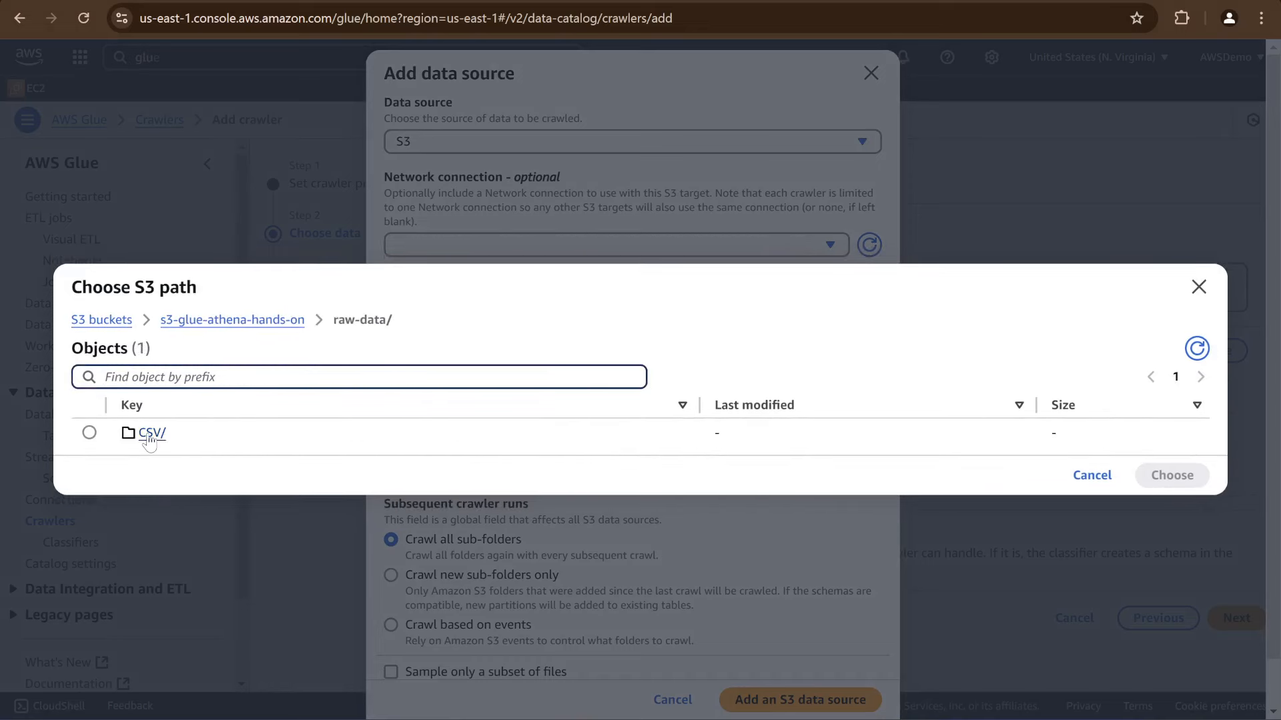
{"action": "left_click", "coordinate": [90, 434]}
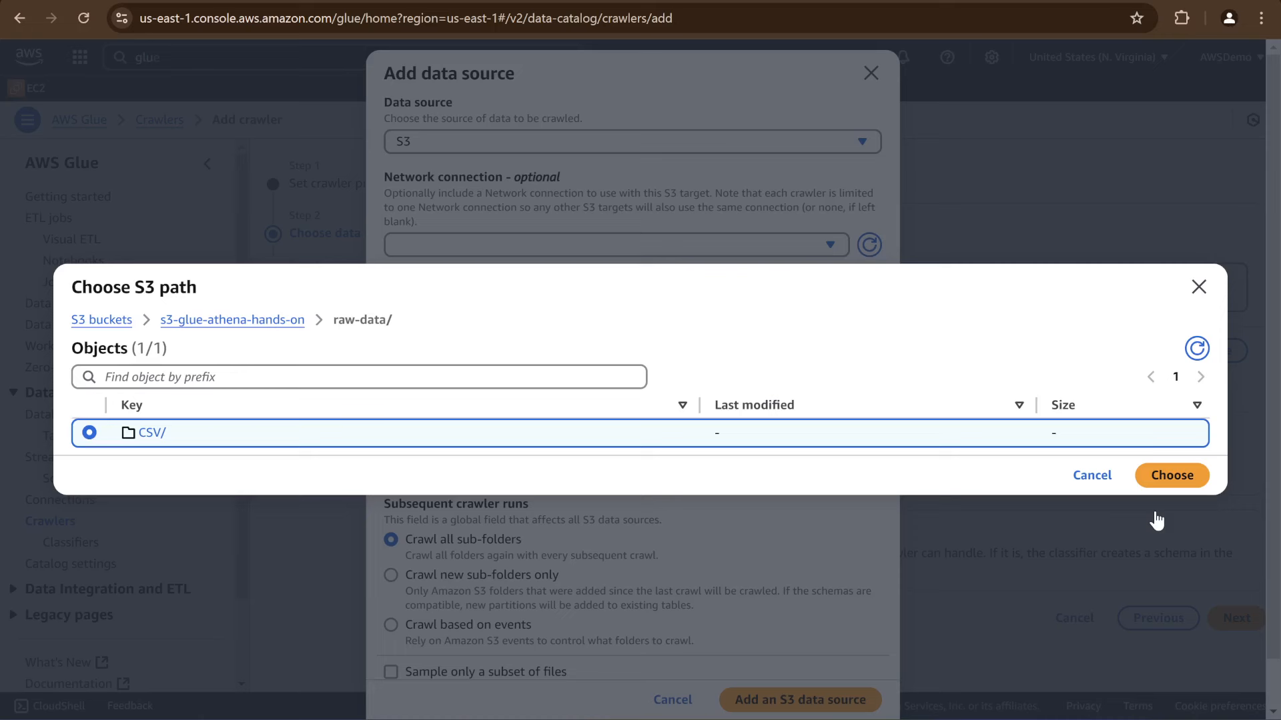
{"action": "left_click", "coordinate": [1169, 476]}
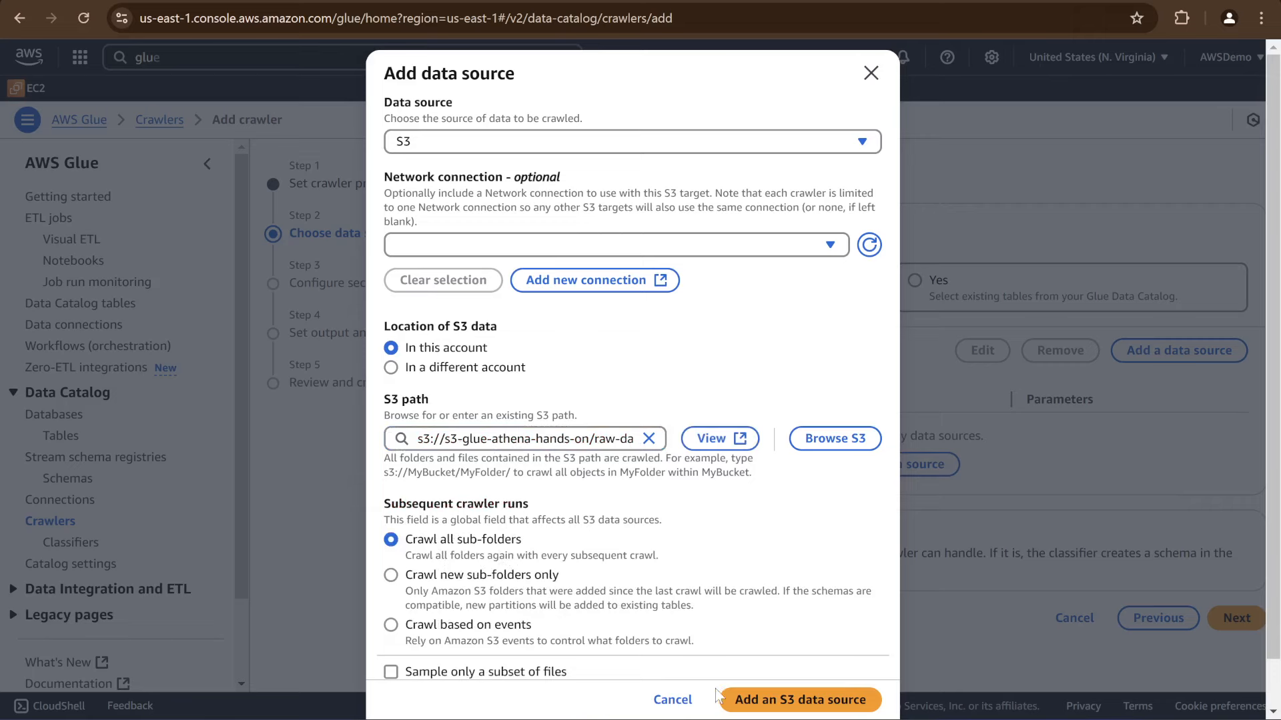
{"action": "left_click", "coordinate": [769, 706]}
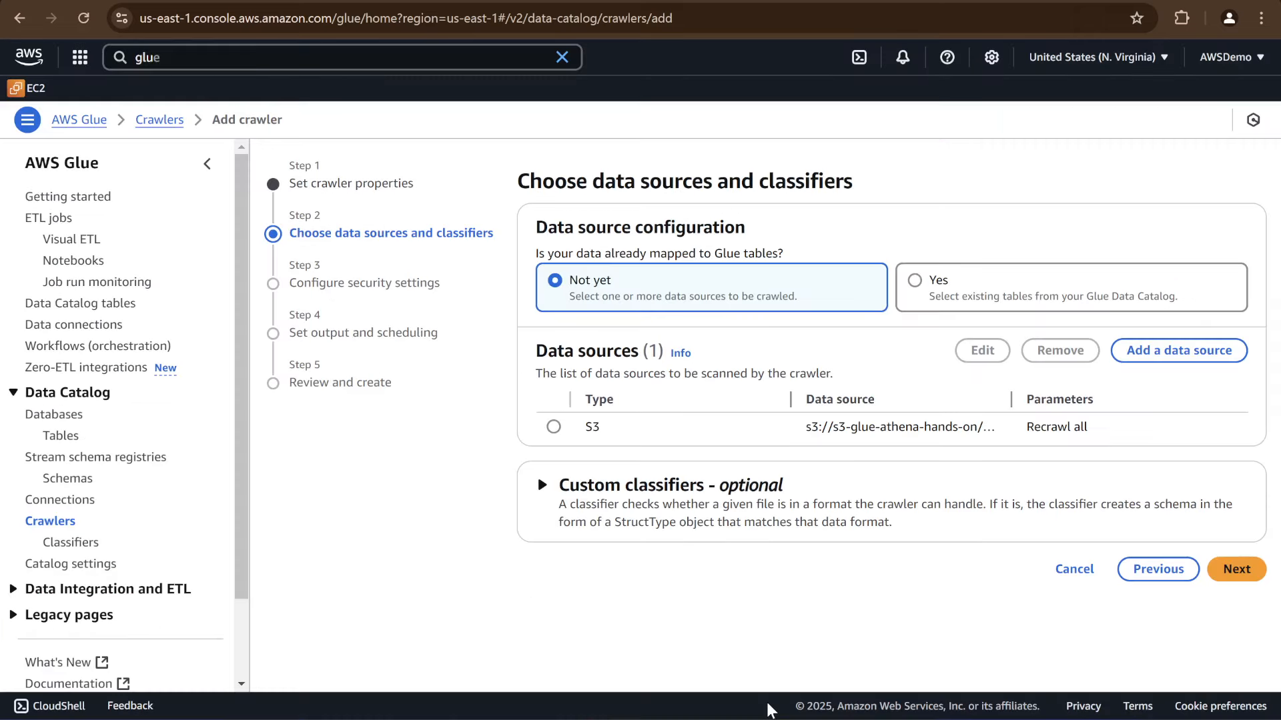
Start a new custom classifier for the crawler and set its type to CSV
{"action": "left_click", "coordinate": [542, 487]}
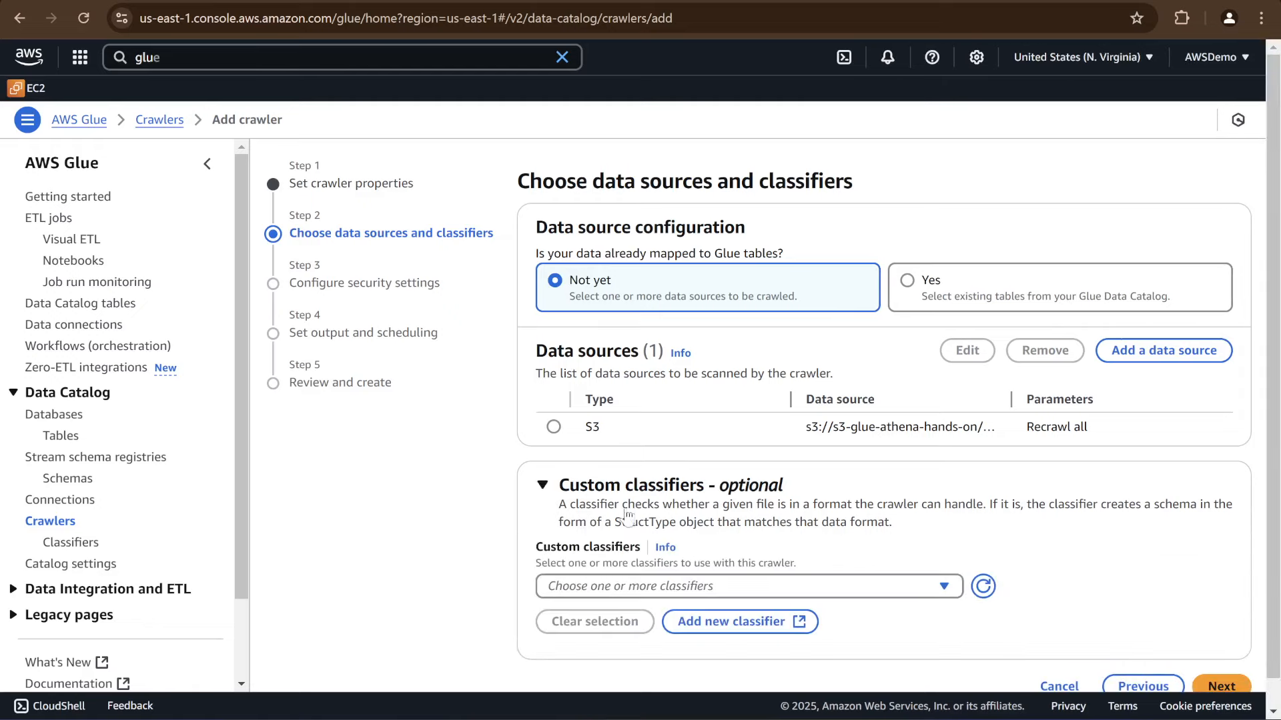
{"action": "scroll", "coordinate": [627, 517], "scroll_direction": "down", "scroll_amount": 1}
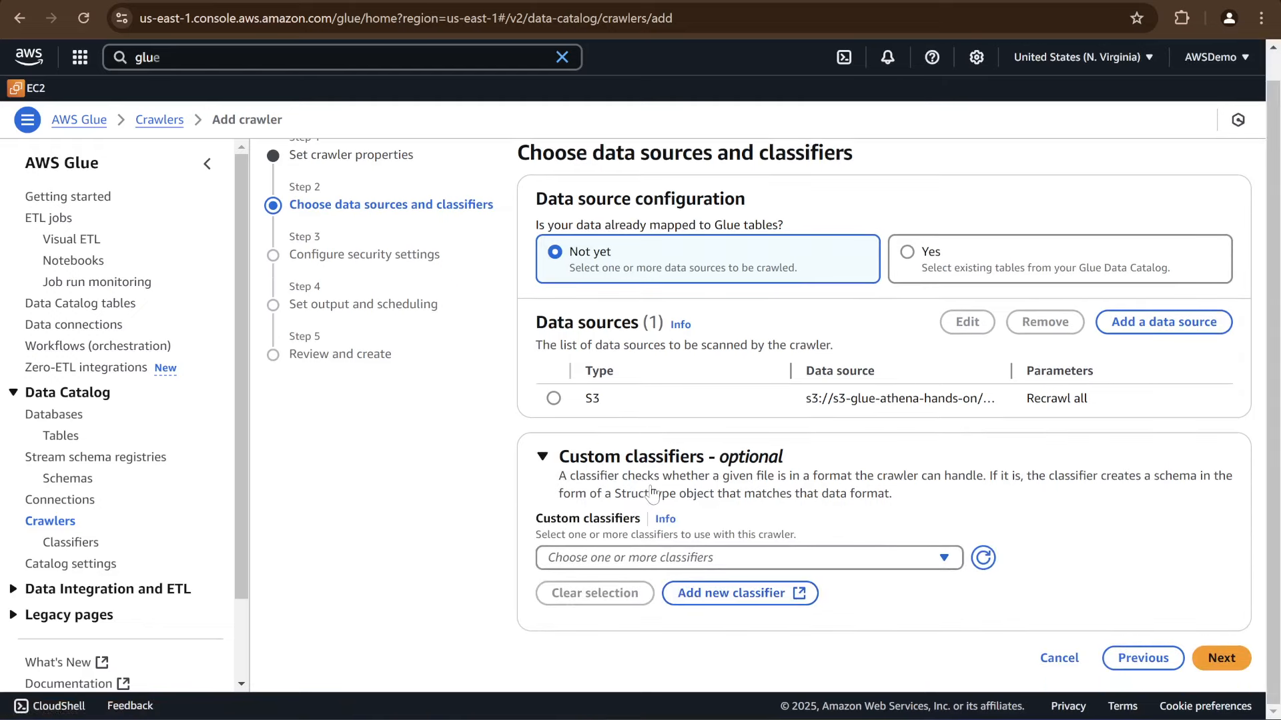
{"action": "left_click", "coordinate": [730, 595]}
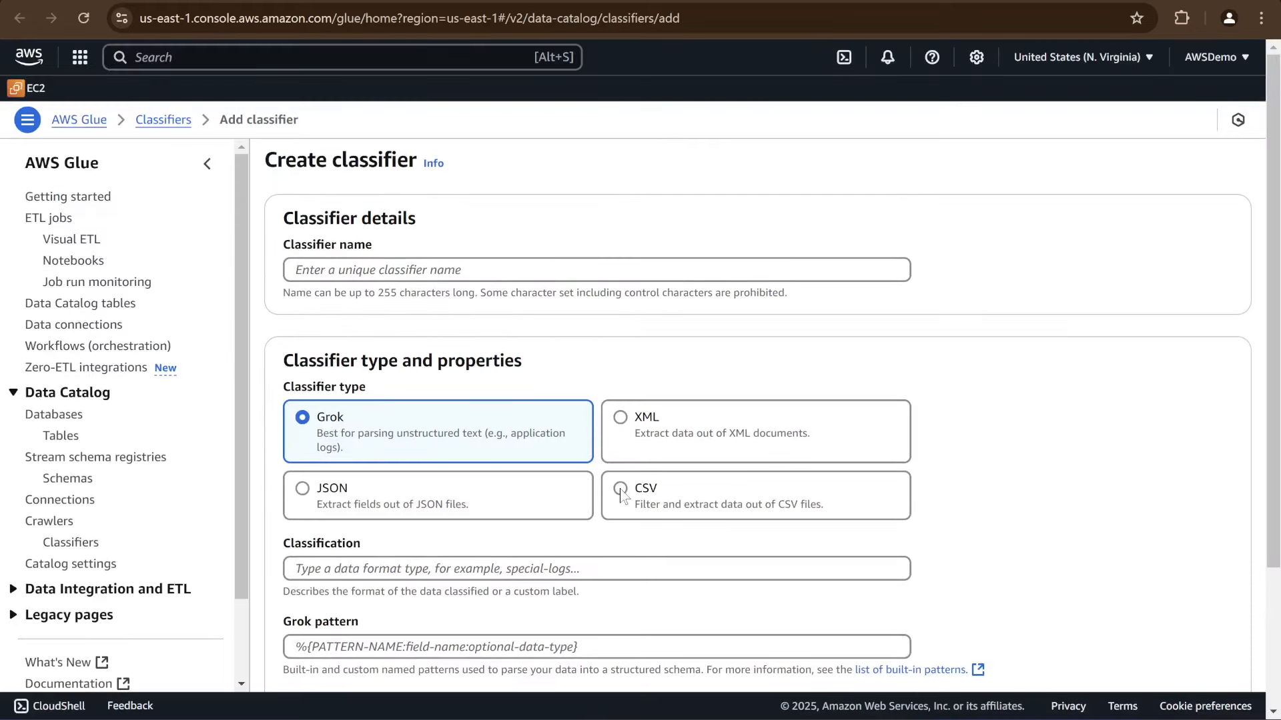
{"action": "left_click", "coordinate": [620, 494]}
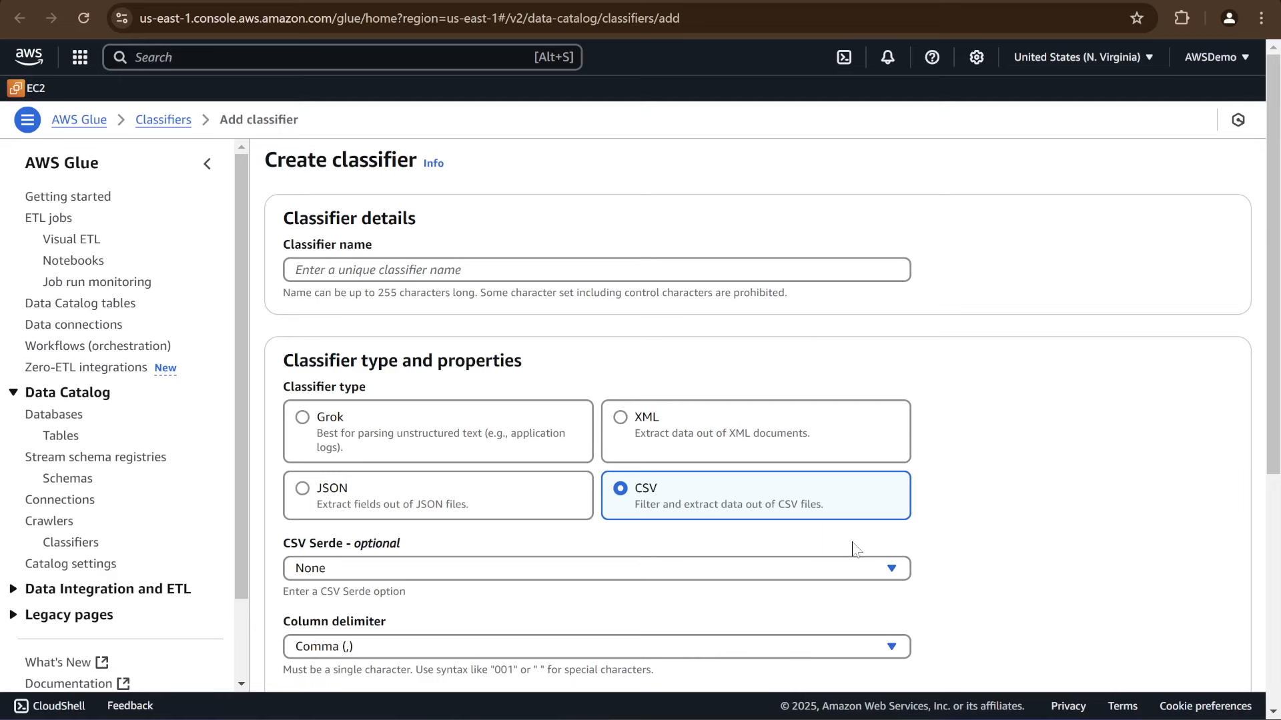
Switch to the text editor and examine the delimiter and quote symbol in the sample CSV's first data row
{"action": "key", "text": "alt+Tab"}
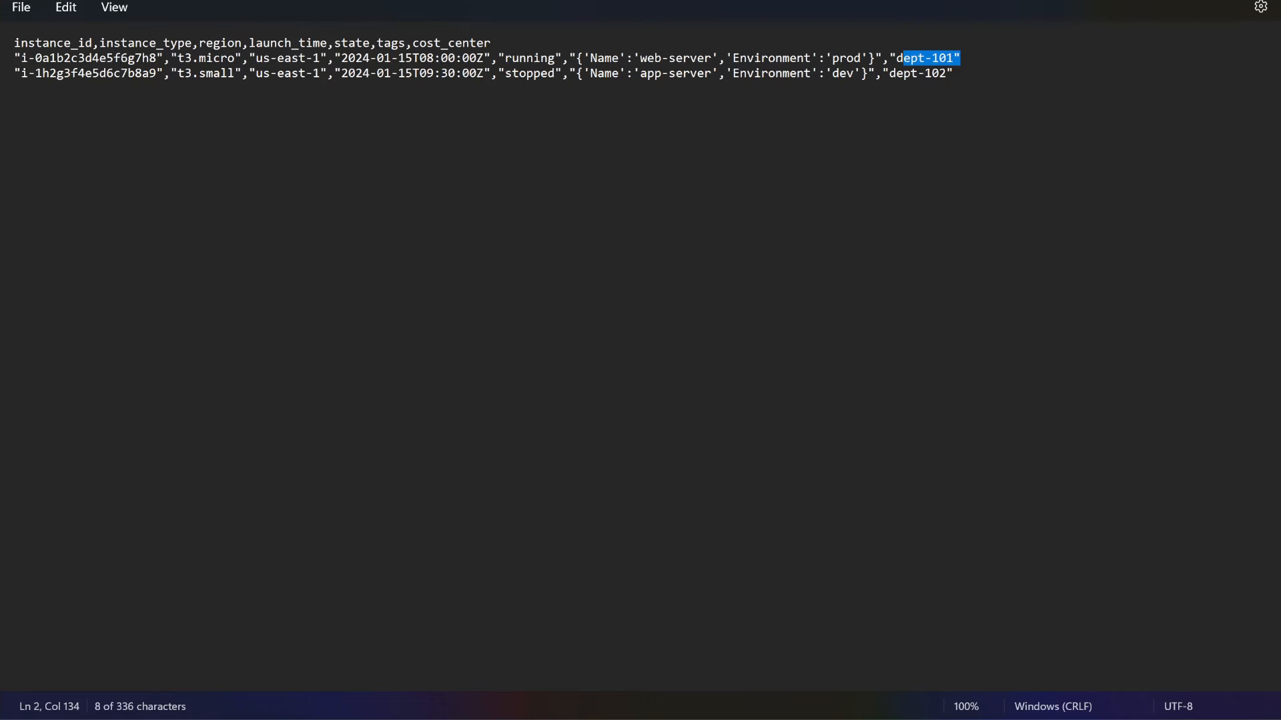
{"action": "left_click", "coordinate": [164, 62]}
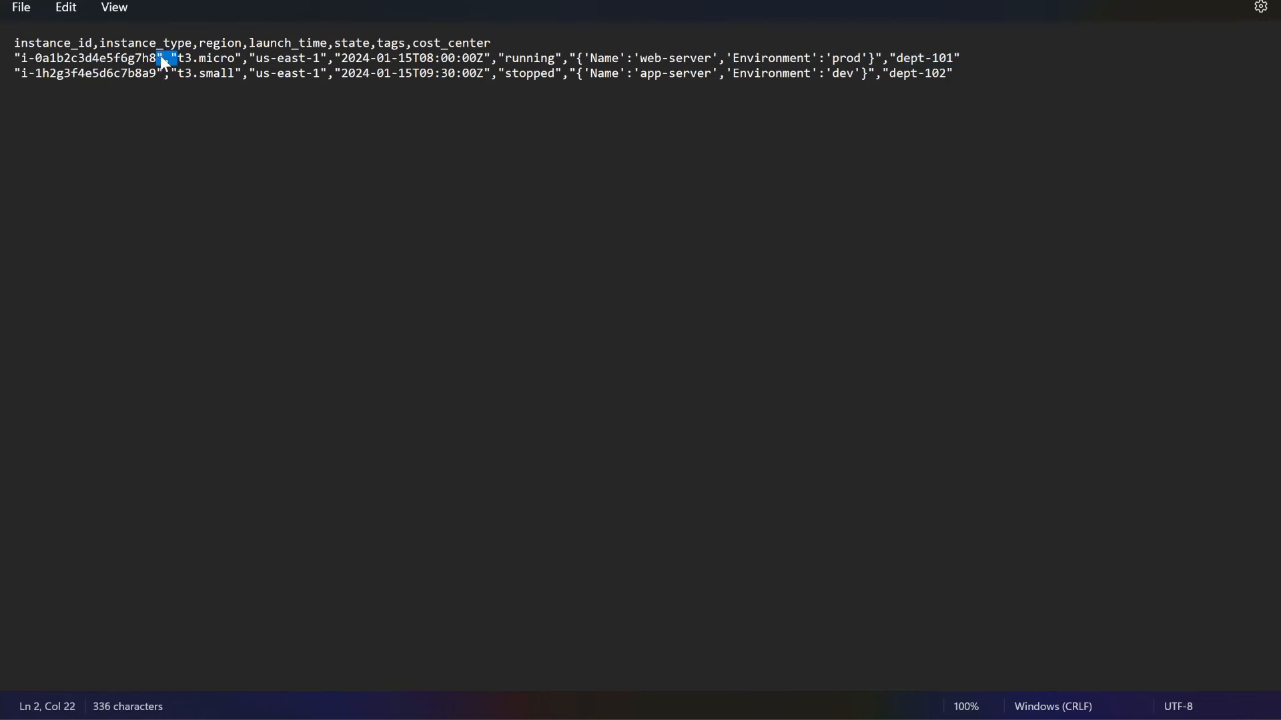
{"action": "double_click", "coordinate": [161, 58]}
{"action": "left_click", "coordinate": [185, 58]}
{"action": "left_click", "coordinate": [383, 168]}
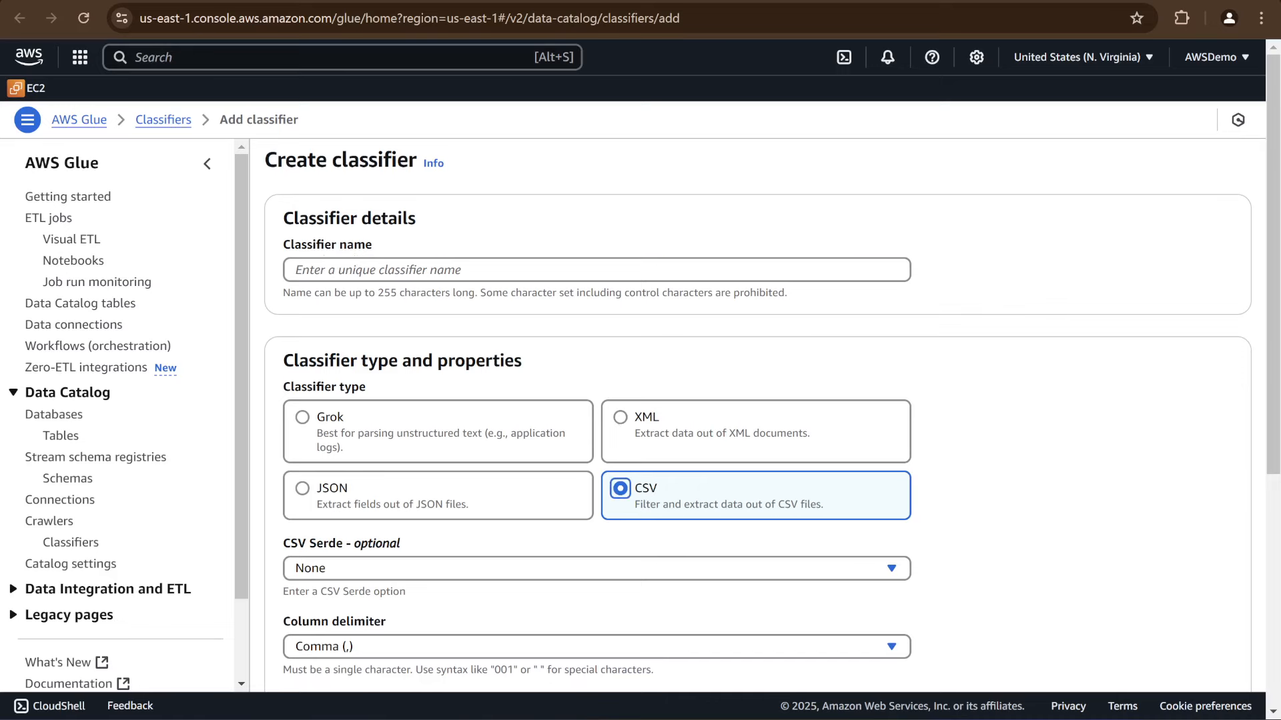
Name the new classifier ec2_csv_classifier
{"action": "left_click", "coordinate": [347, 270]}
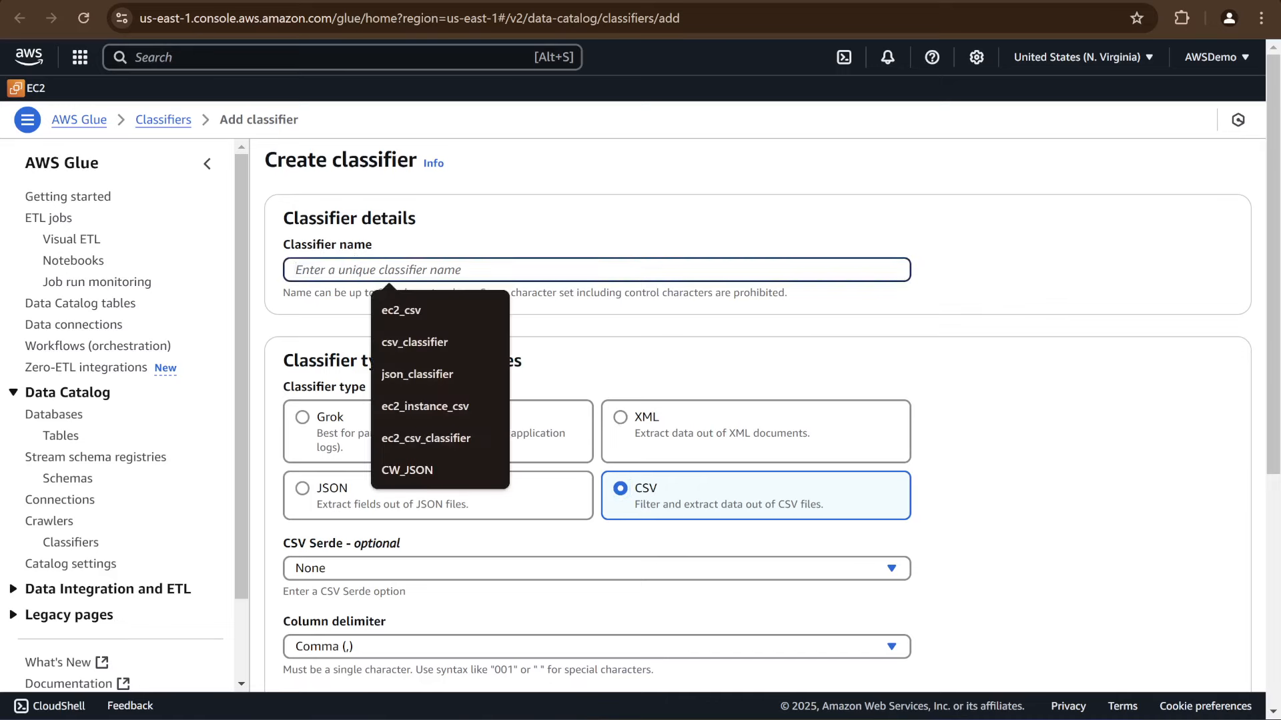
{"action": "type", "text": "ec2_"}
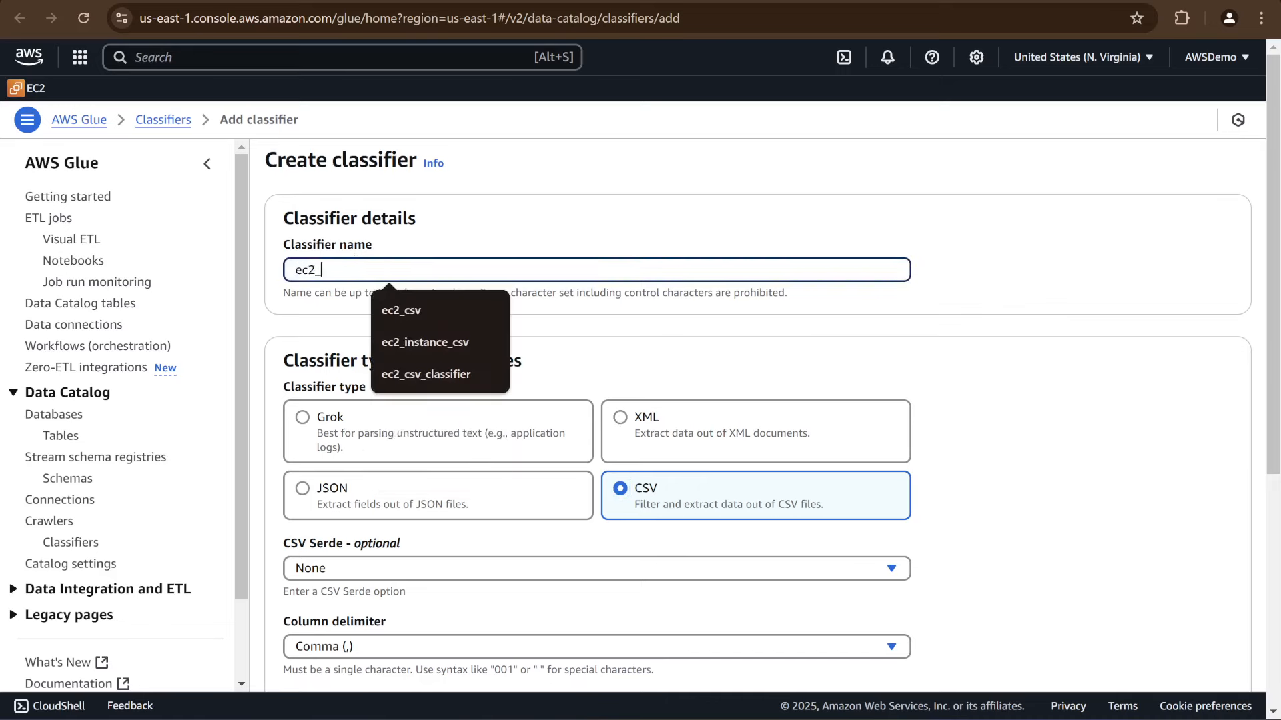
{"action": "type", "text": "csv_c"}
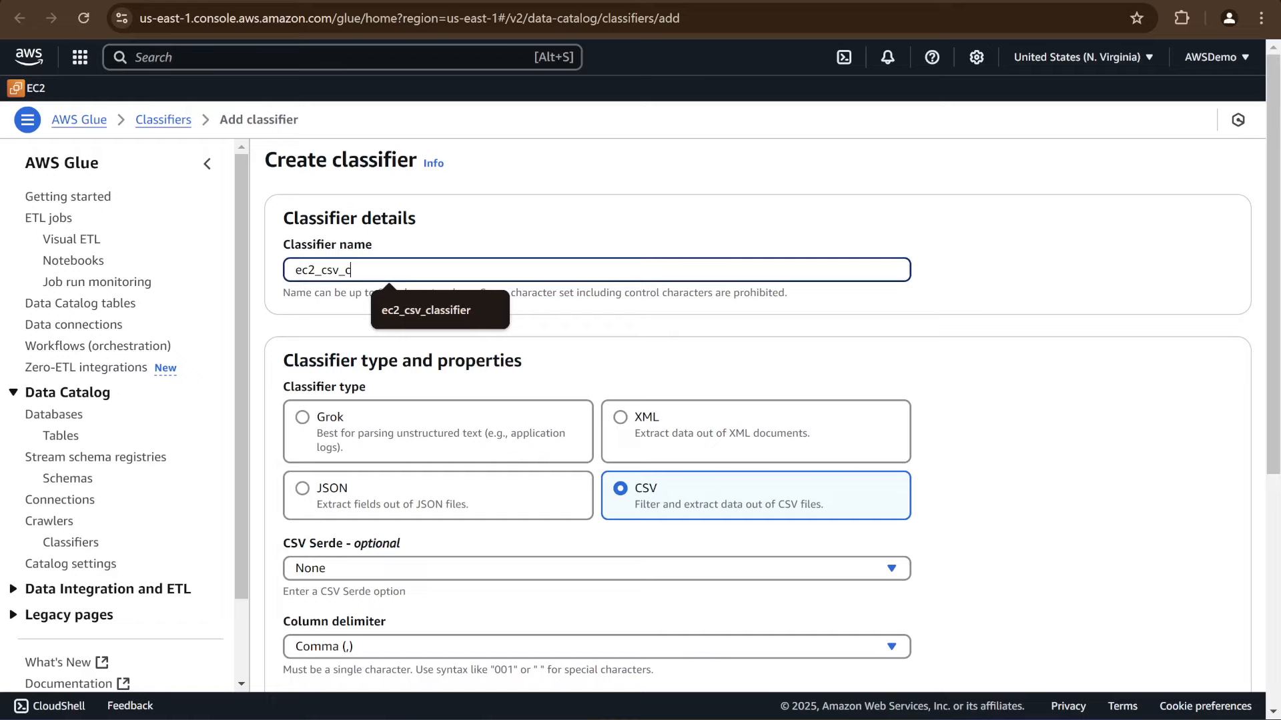
{"action": "type", "text": "lassifier"}
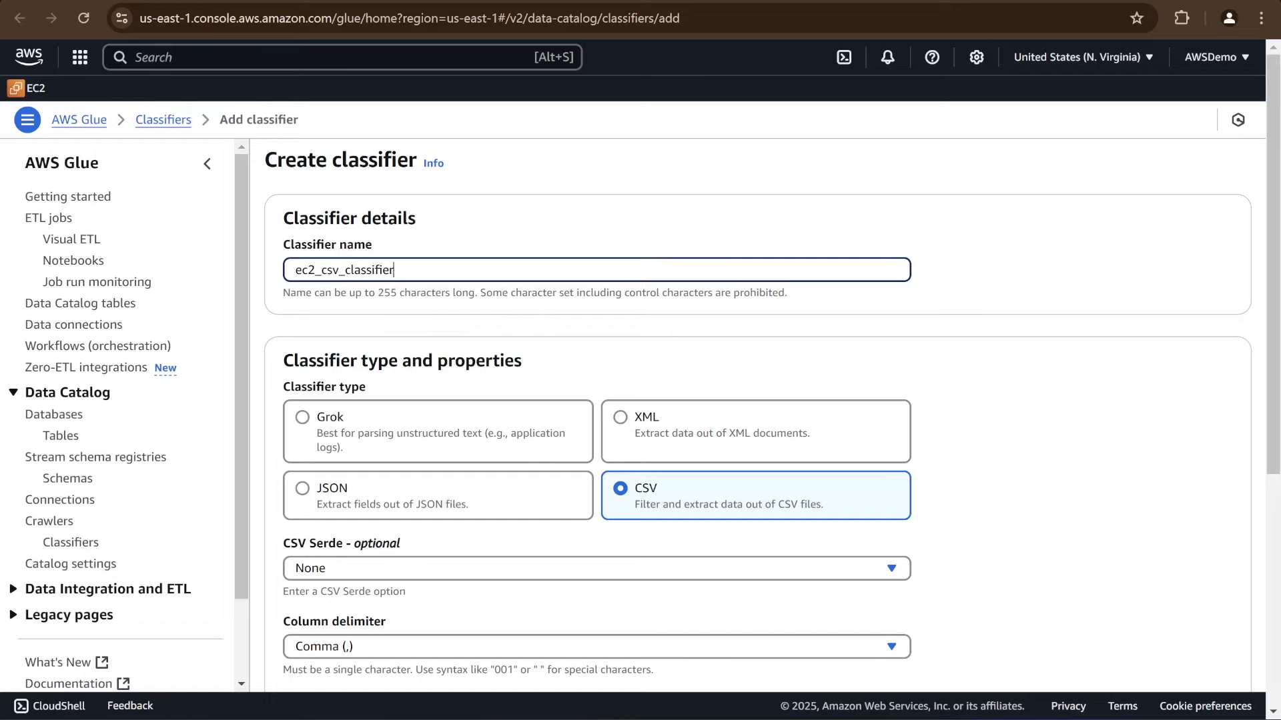
Set column headings to Has headings with instance_id,instance_type,region,launch_time,state,tags,cost_center and create the classifier
{"action": "scroll", "coordinate": [657, 448], "scroll_direction": "down", "scroll_amount": 5}
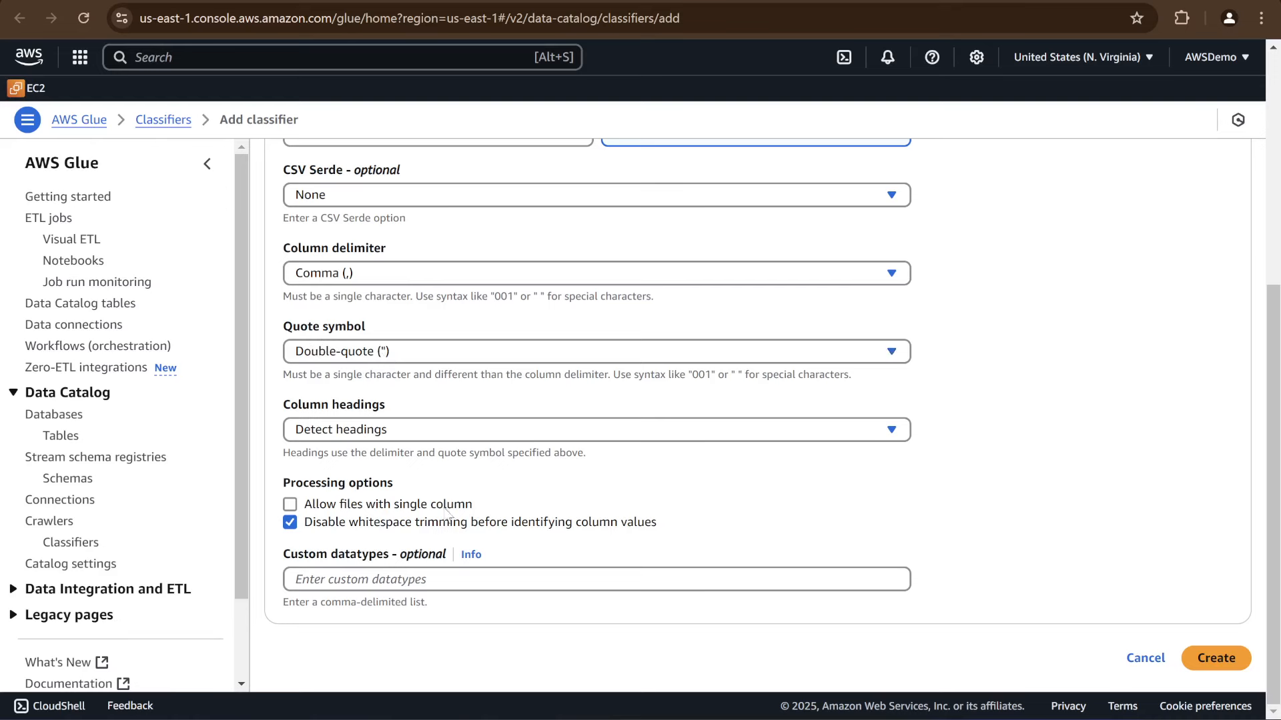
{"action": "left_click", "coordinate": [366, 430]}
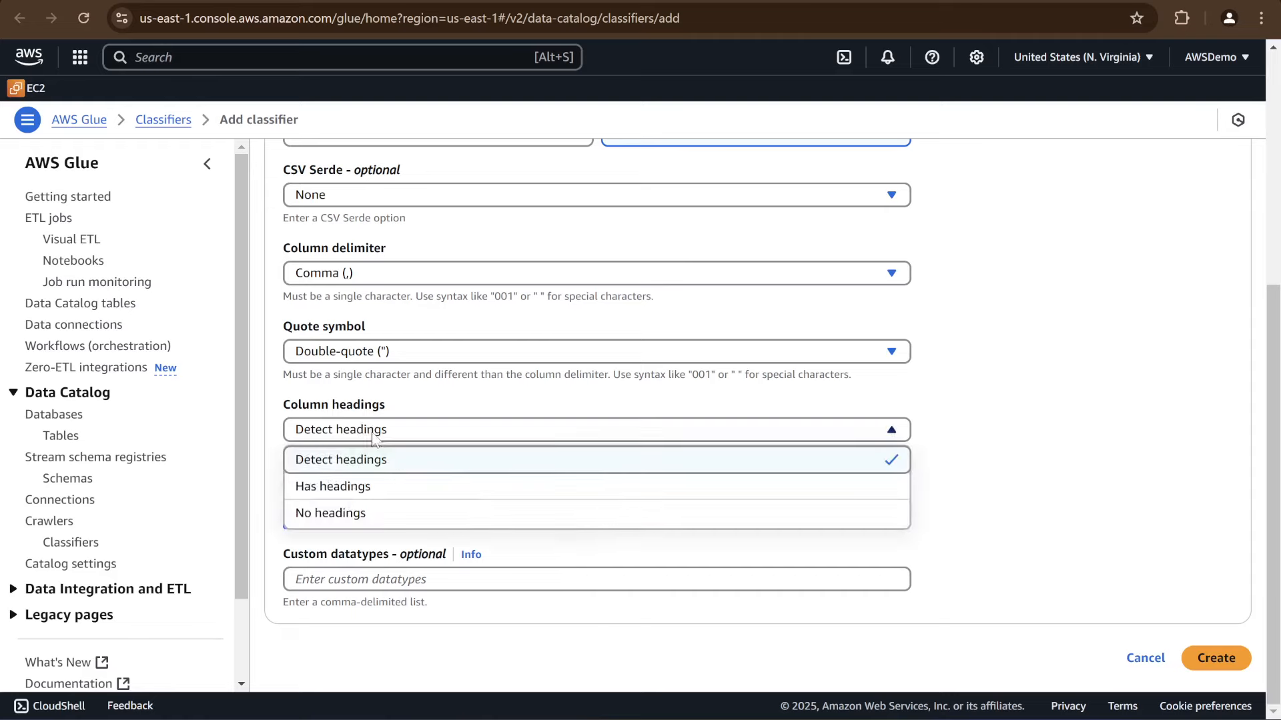
{"action": "left_click", "coordinate": [373, 487]}
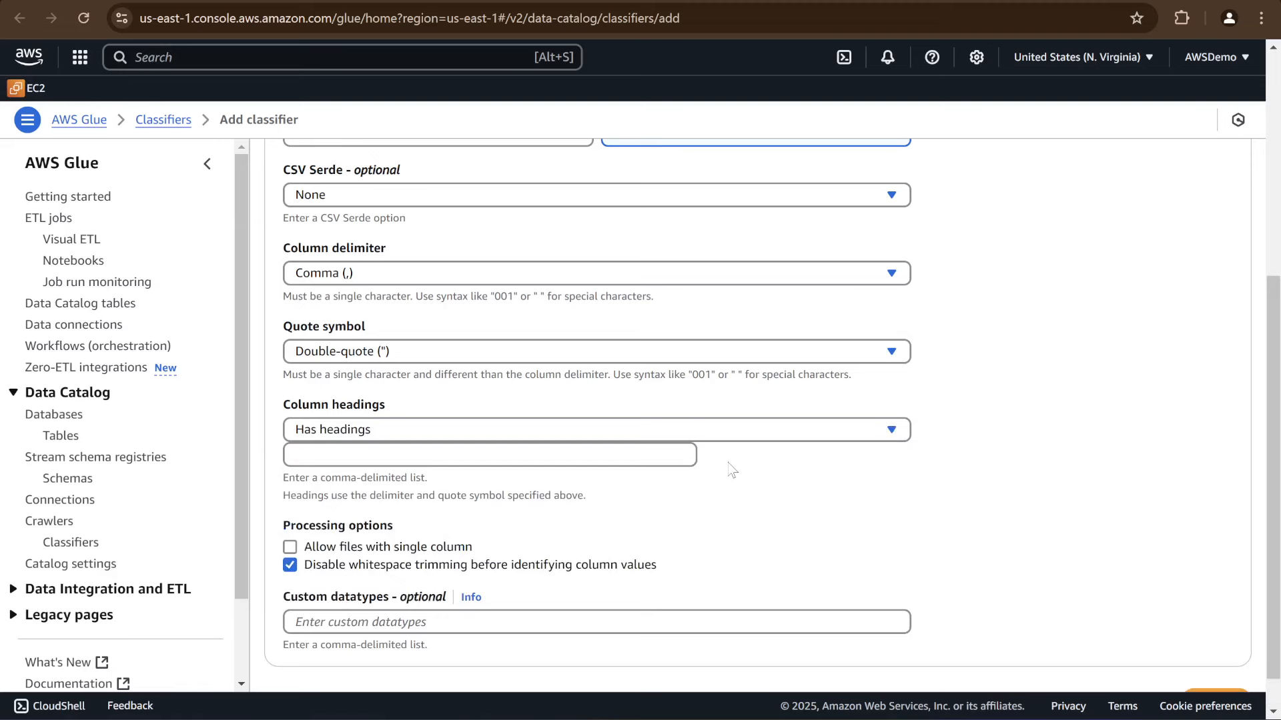
{"action": "left_click", "coordinate": [389, 455]}
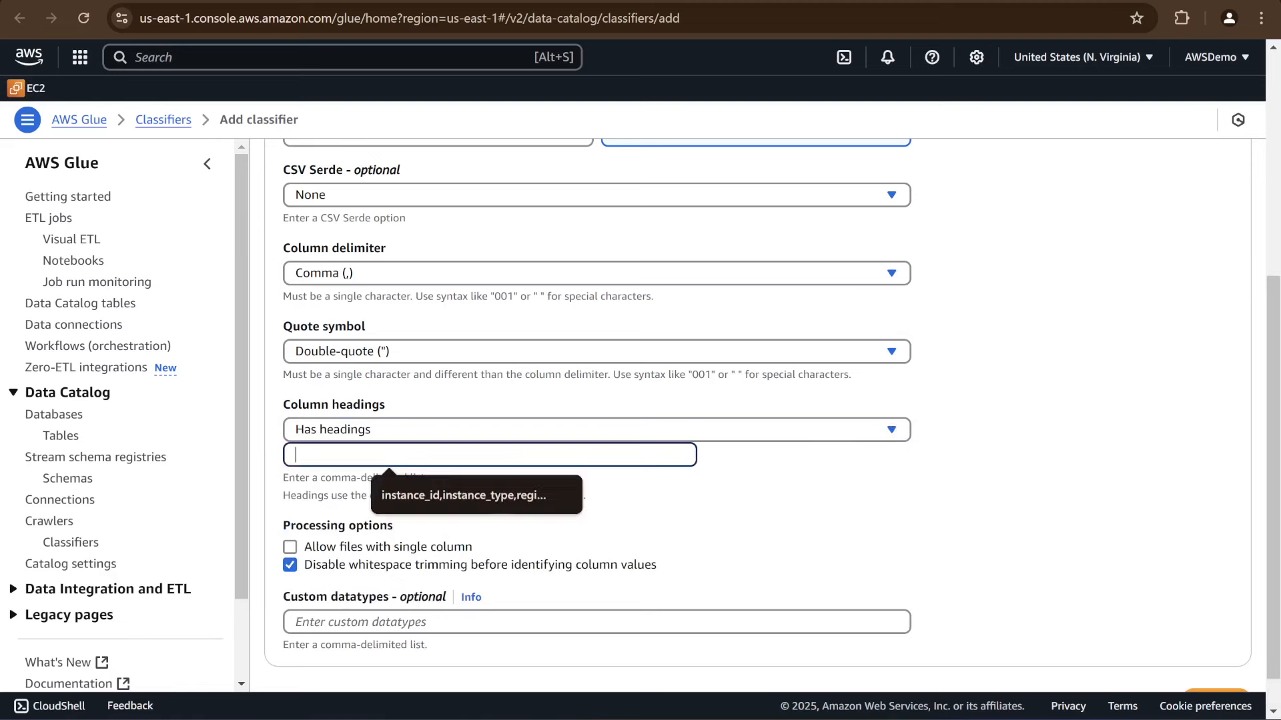
{"action": "type", "text": "instance_id,instance_type,region,launch_time,state,tags,cost_center"}
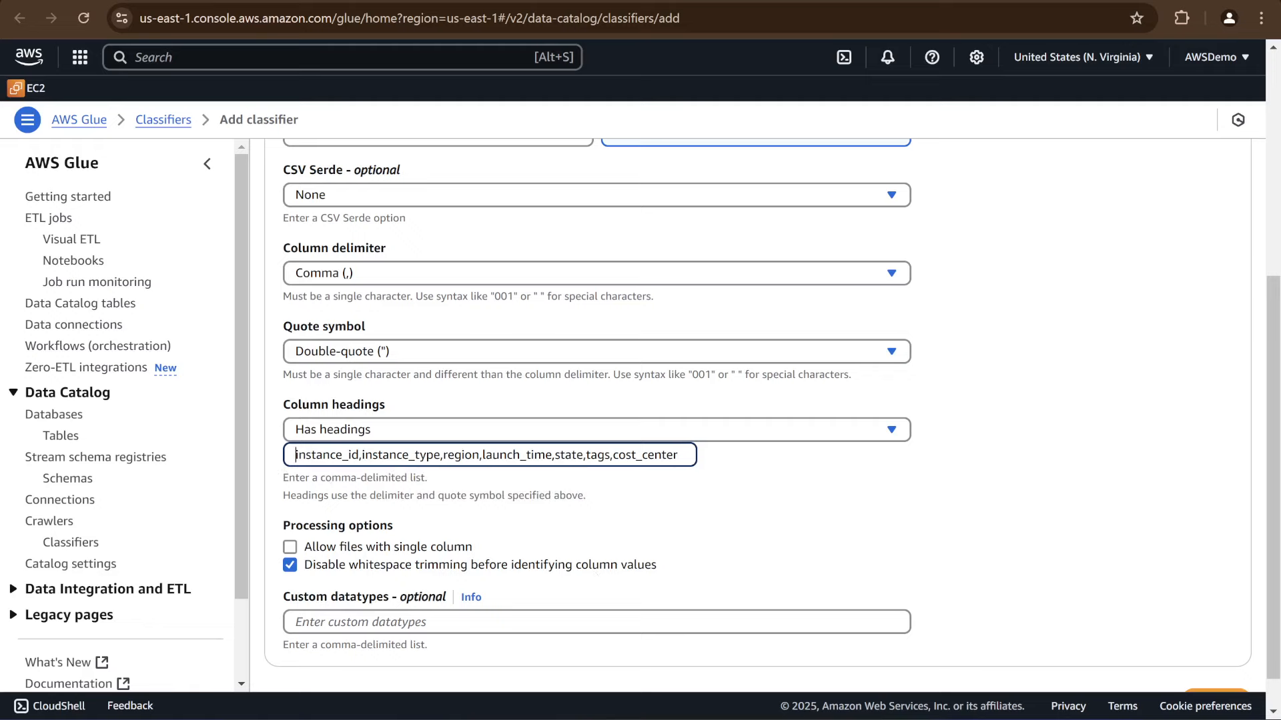
{"action": "scroll", "coordinate": [467, 520], "scroll_direction": "down", "scroll_amount": 1}
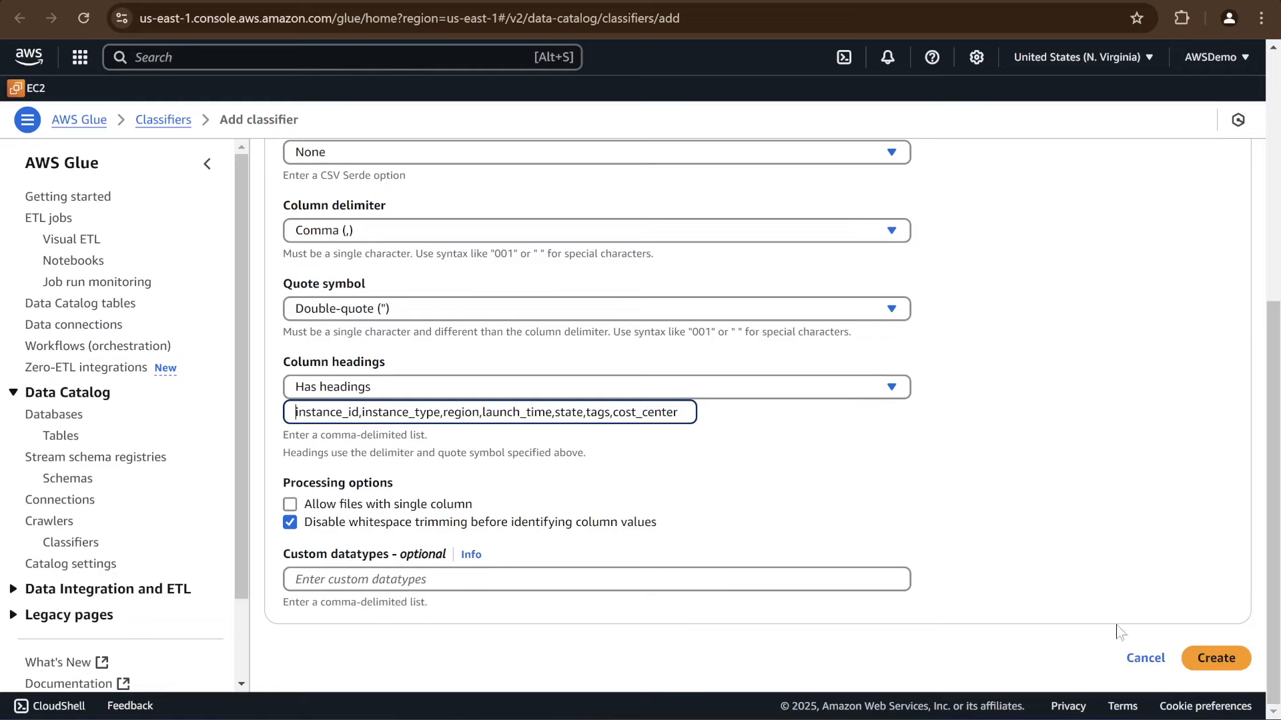
{"action": "left_click", "coordinate": [1223, 664]}
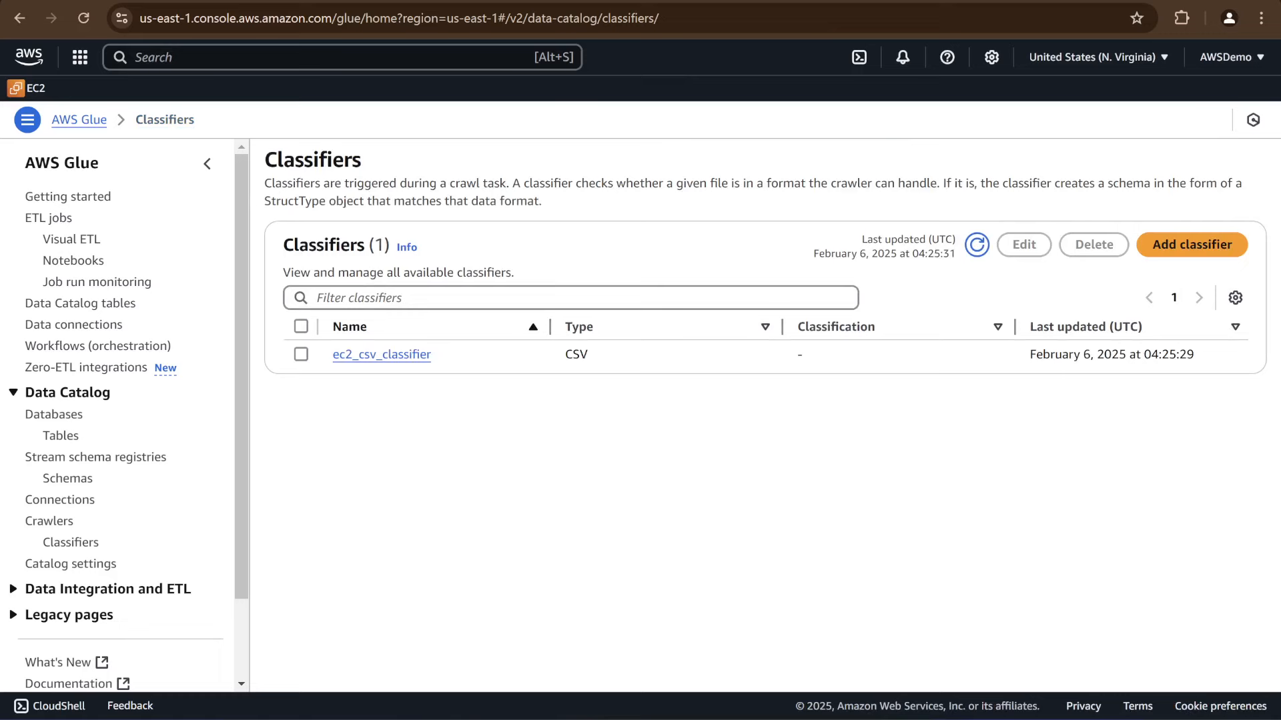
Return to the crawler setup, refresh the custom classifiers, select ec2_csv_classifier and continue to the security settings
{"action": "left_click", "coordinate": [560, 1]}
{"action": "left_click", "coordinate": [982, 559]}
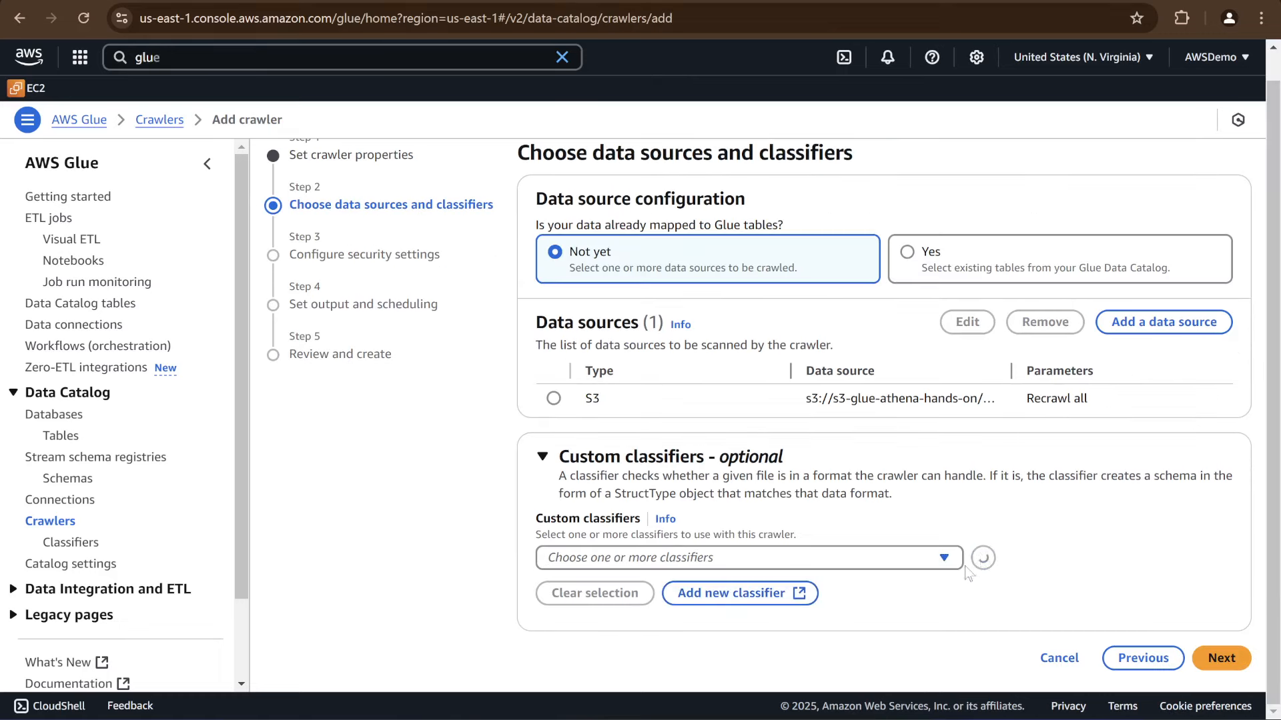
{"action": "left_click", "coordinate": [830, 562]}
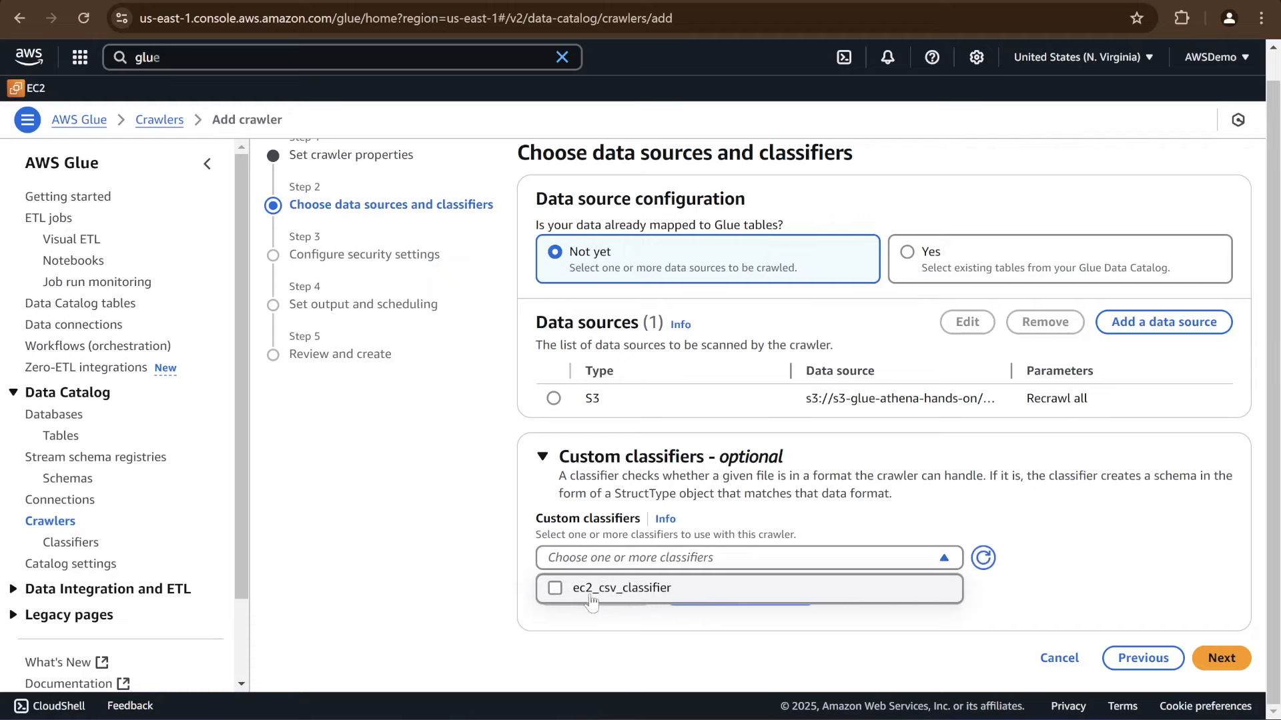
{"action": "left_click", "coordinate": [555, 588]}
{"action": "scroll", "coordinate": [1140, 642], "scroll_direction": "down", "scroll_amount": 1}
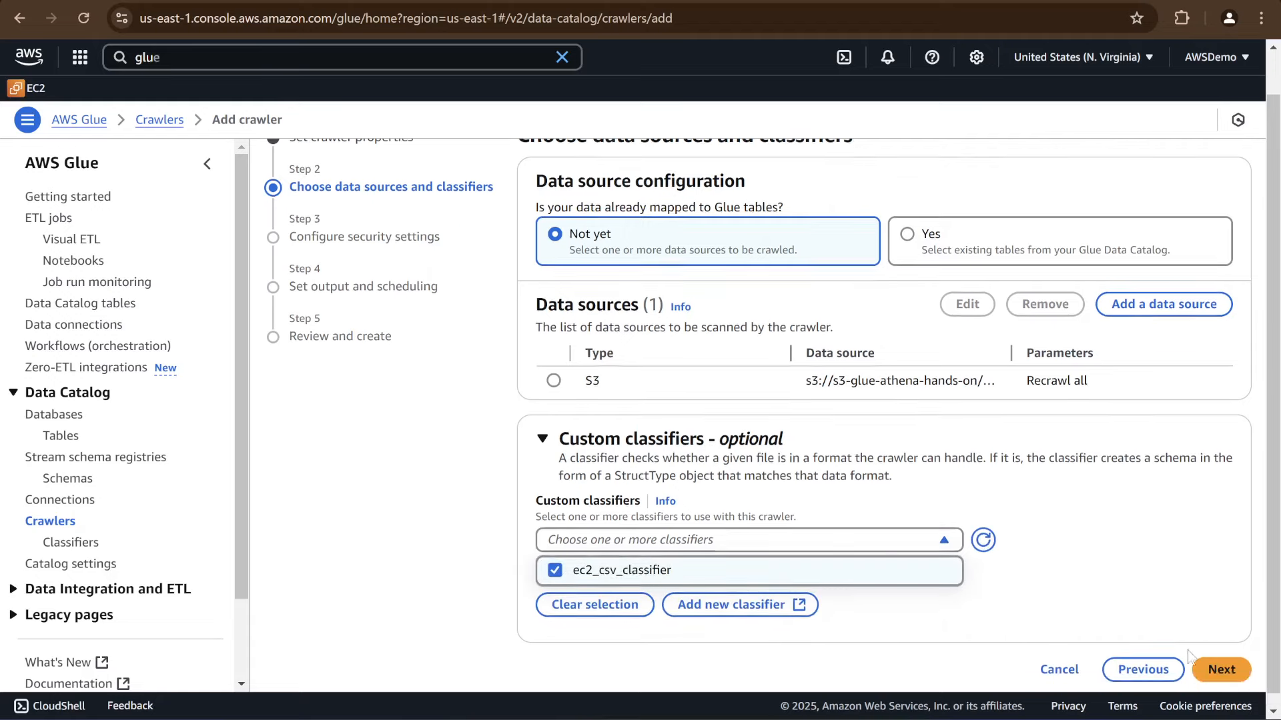
{"action": "left_click", "coordinate": [1217, 657]}
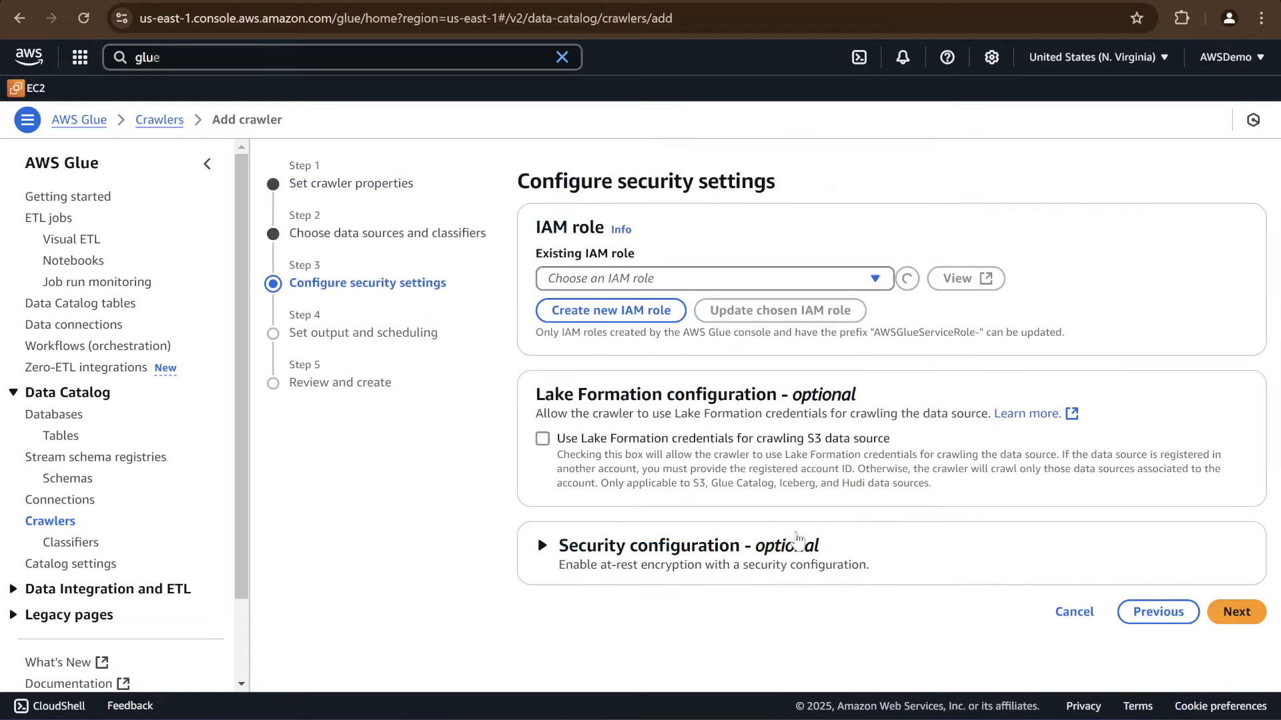
Search the existing IAM roles for glue and assign Glue_Demo_Role to the crawler
{"action": "left_click", "coordinate": [693, 279]}
{"action": "type", "text": "glue"}
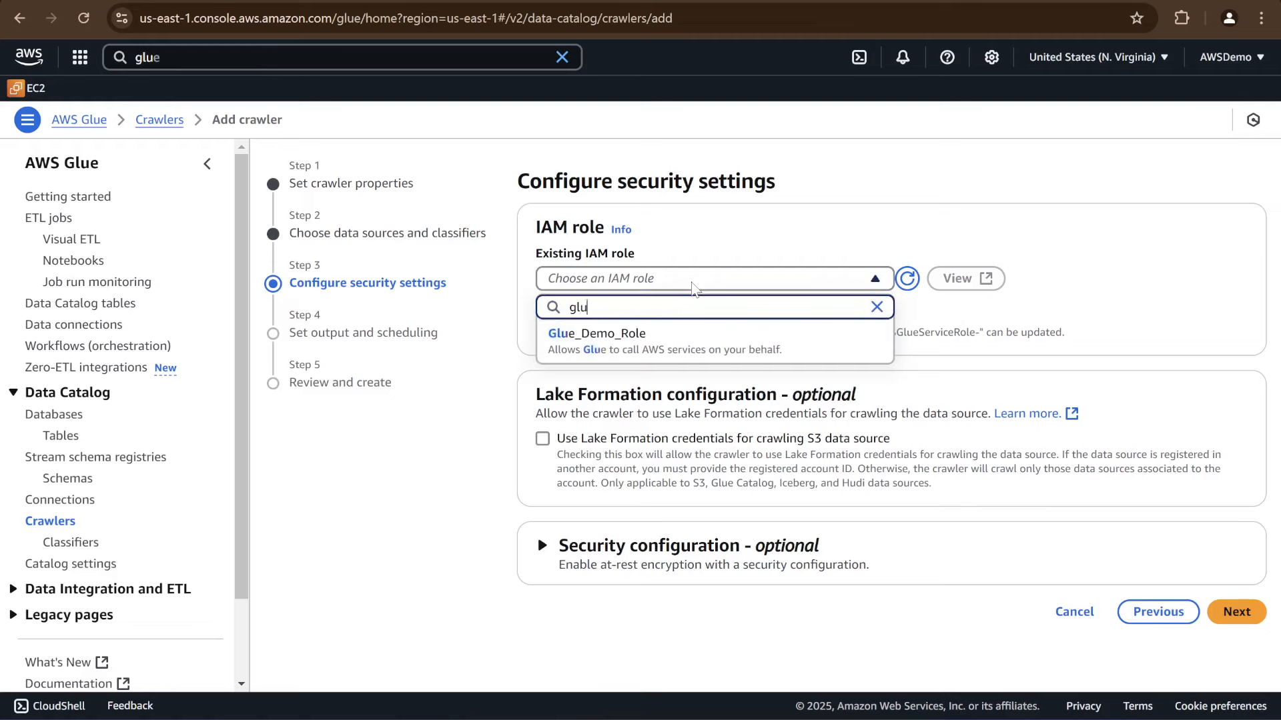
{"action": "left_click", "coordinate": [603, 339]}
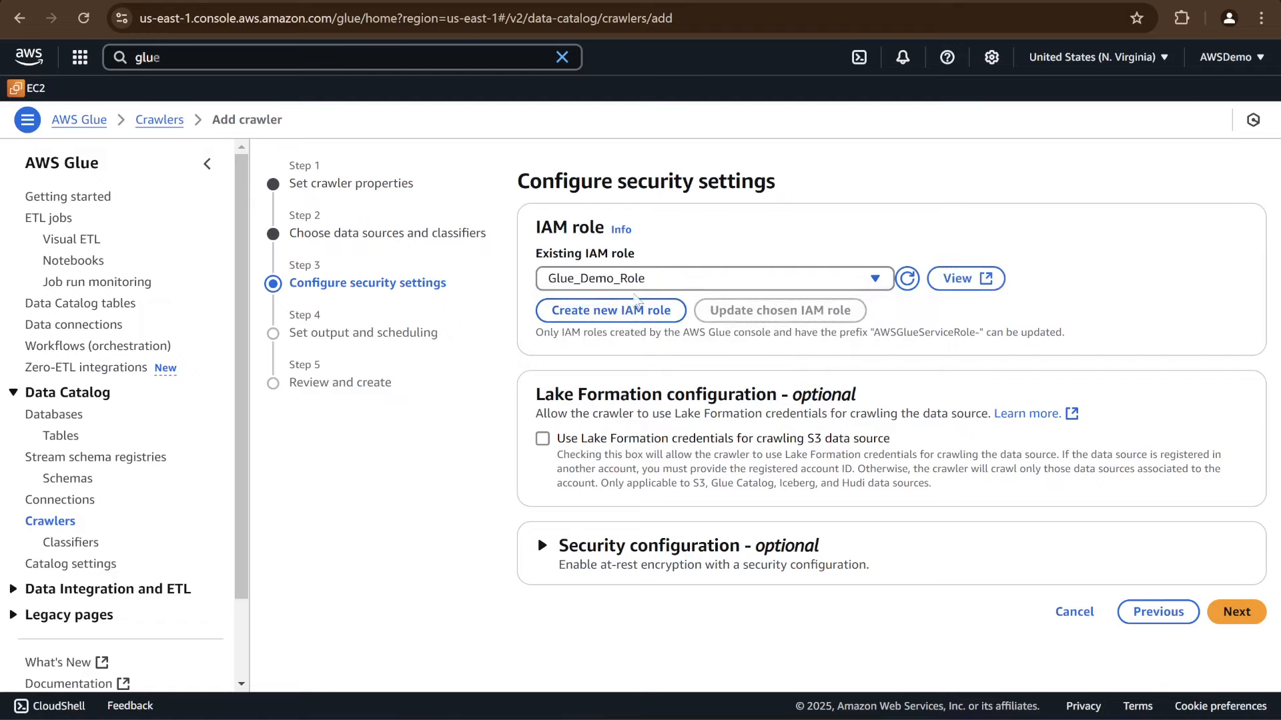
Search the AWS services for IAM and open its console in a separate browser tab
{"action": "left_click", "coordinate": [333, 57]}
{"action": "key", "text": "BackSpace"}
{"action": "key", "text": "BackSpace"}
{"action": "key", "text": "BackSpace"}
{"action": "key", "text": "BackSpace"}
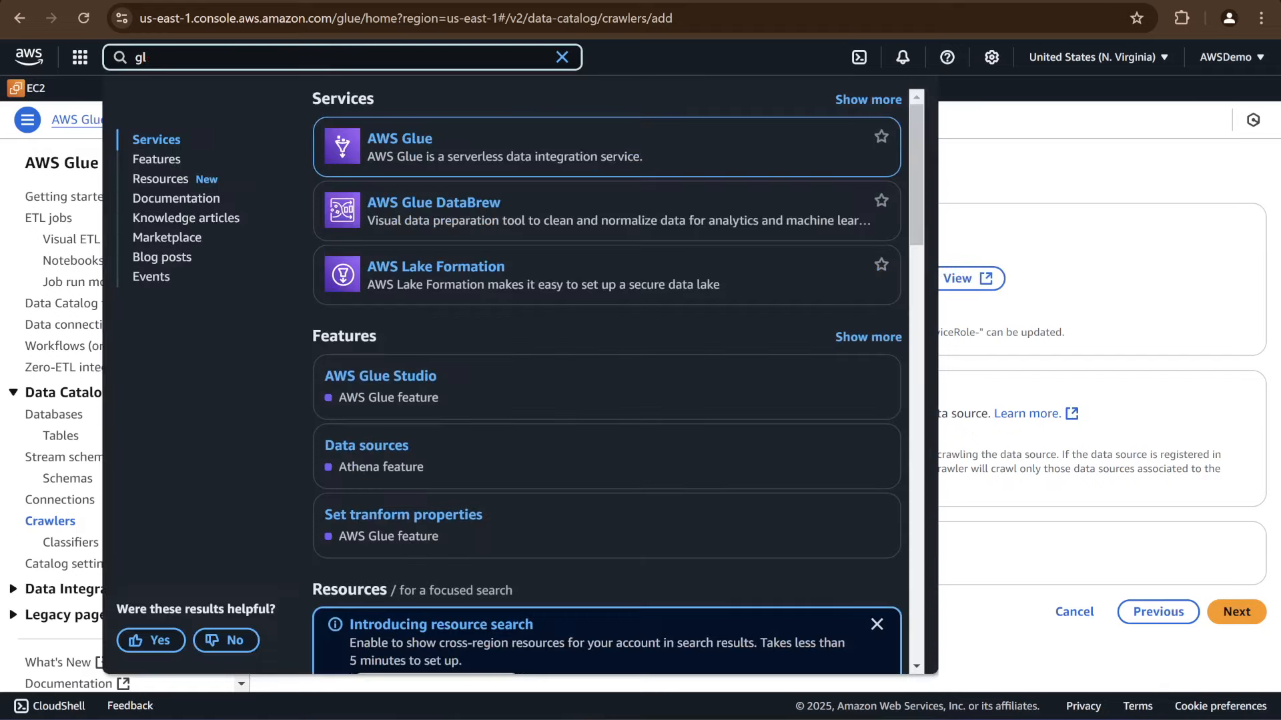
{"action": "type", "text": "IAM"}
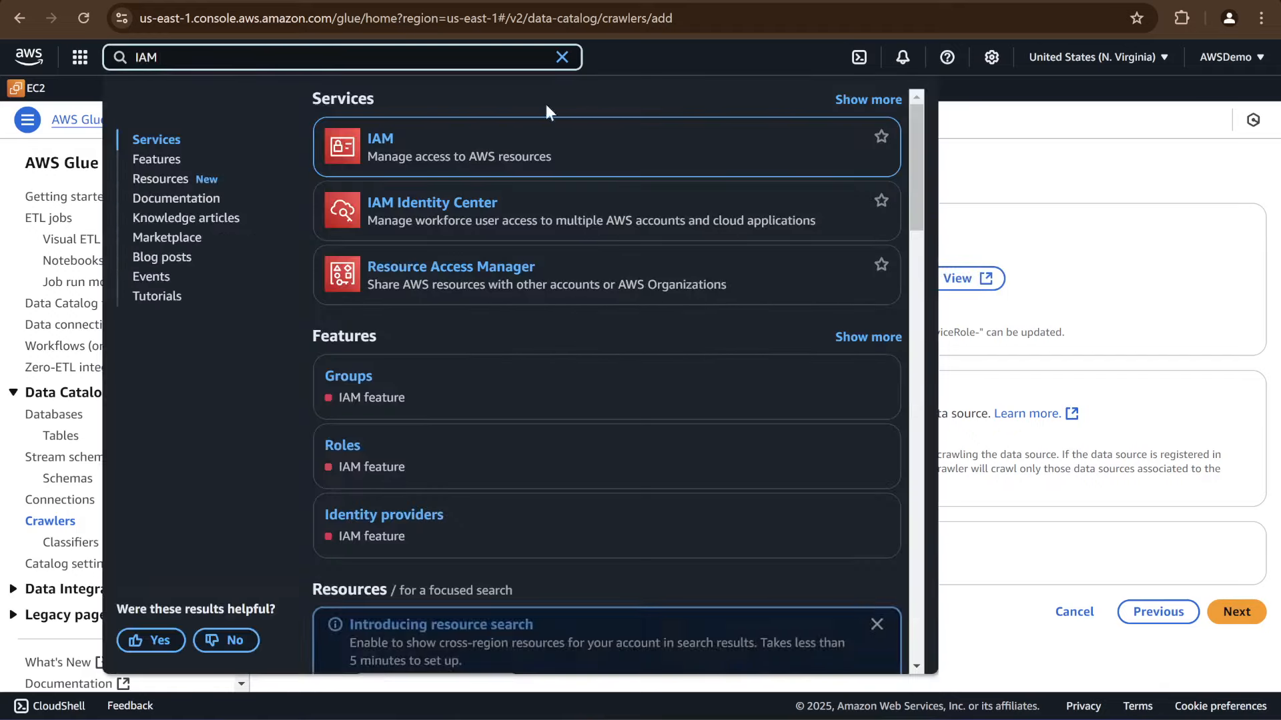
{"action": "right_click", "coordinate": [392, 139]}
{"action": "left_click", "coordinate": [445, 150]}
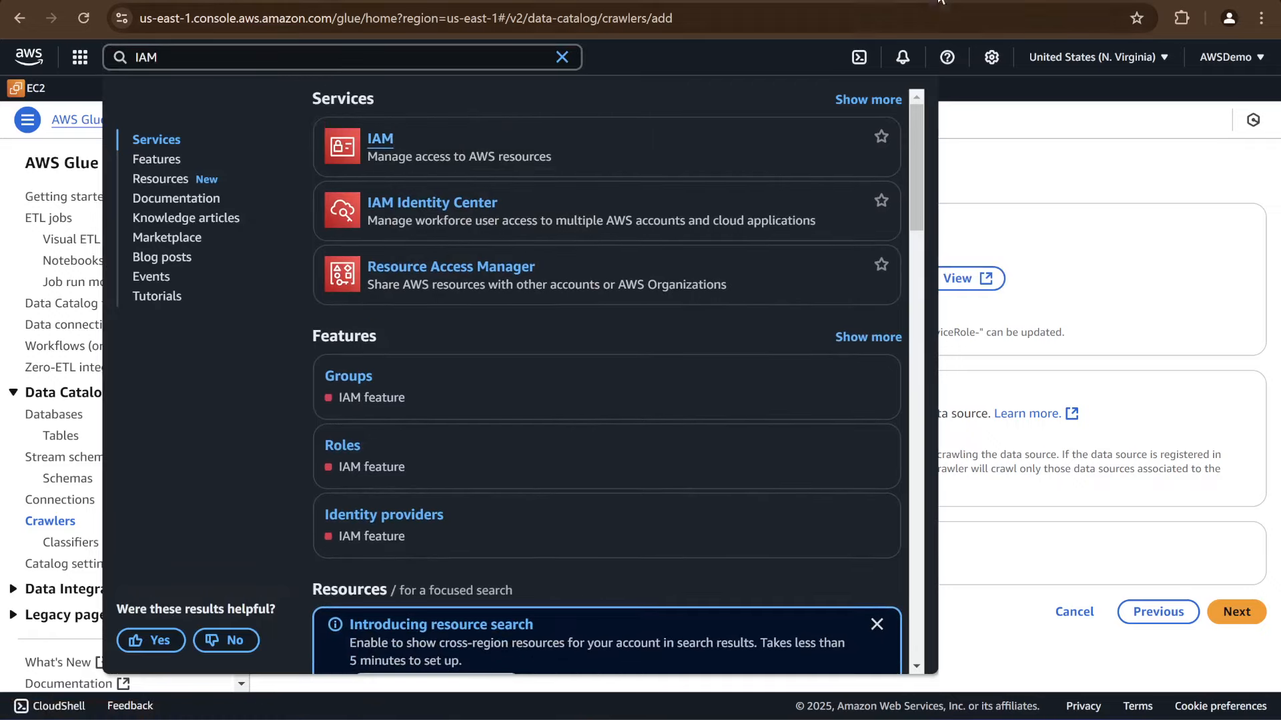
{"action": "key", "text": "ctrl+Tab"}
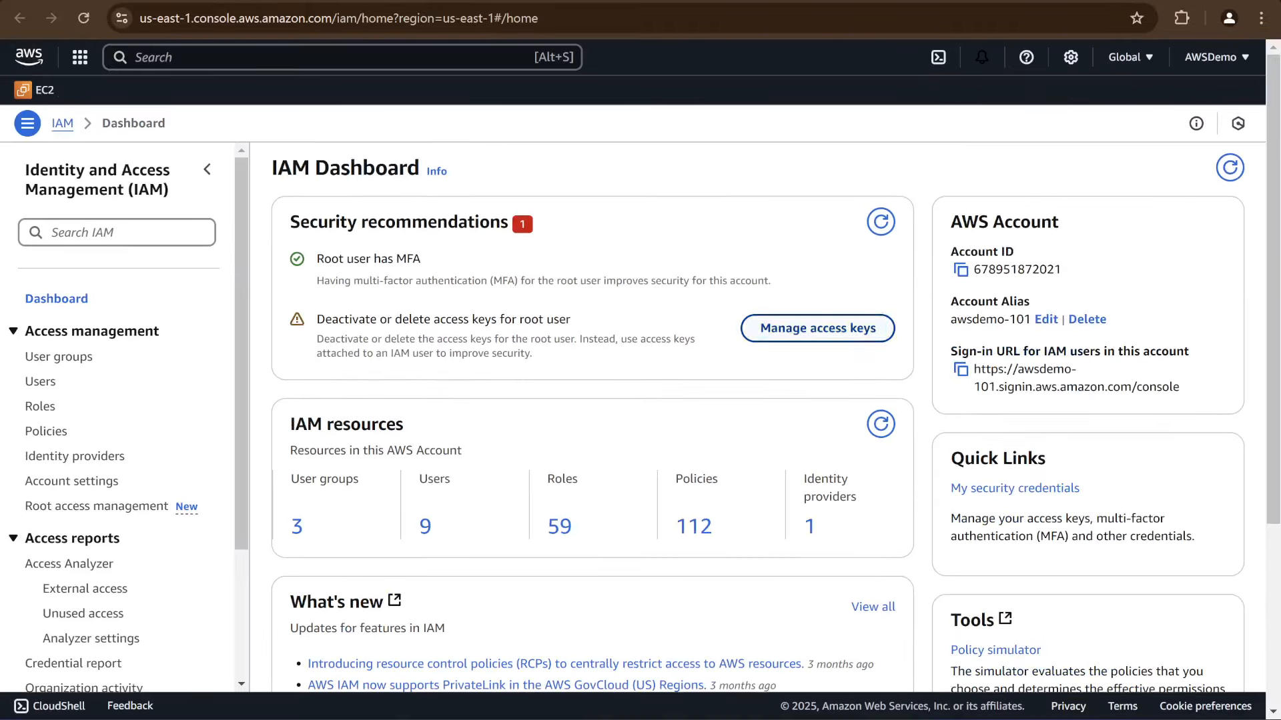
Search the IAM roles for glue, open Glue_Demo_Role and examine its attached permissions policies
{"action": "left_click", "coordinate": [41, 408]}
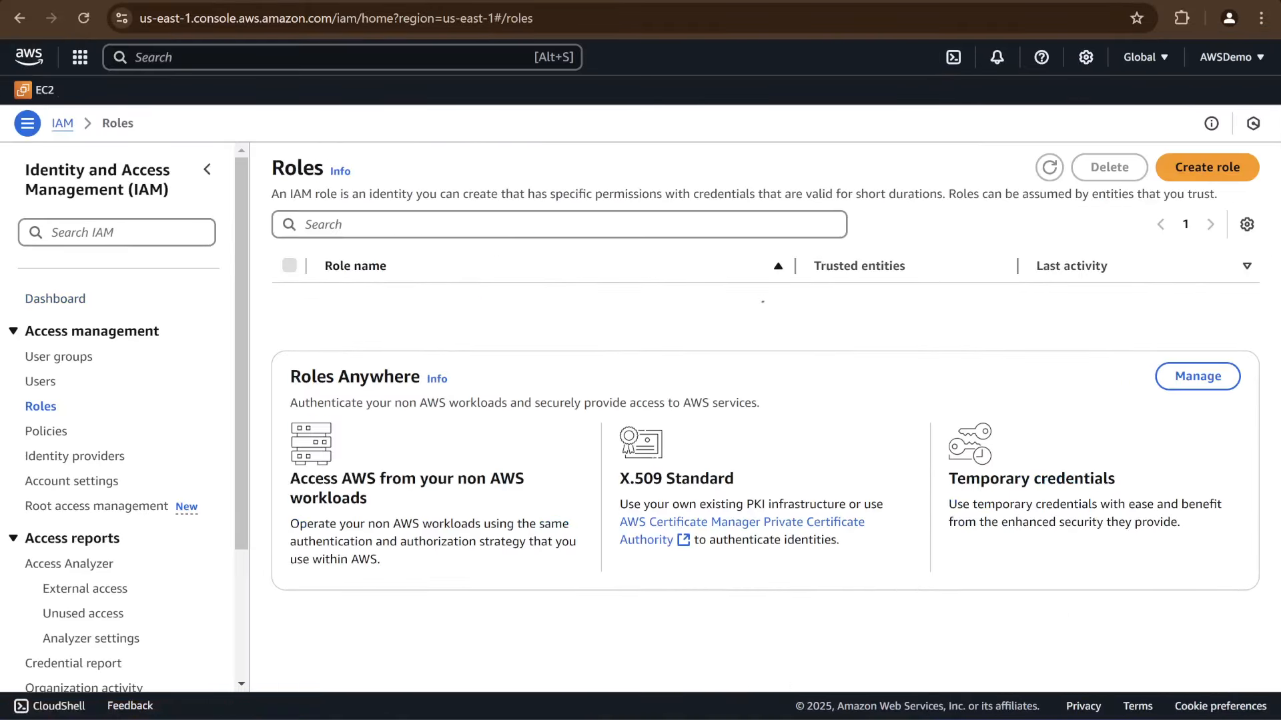
{"action": "type", "text": "glue"}
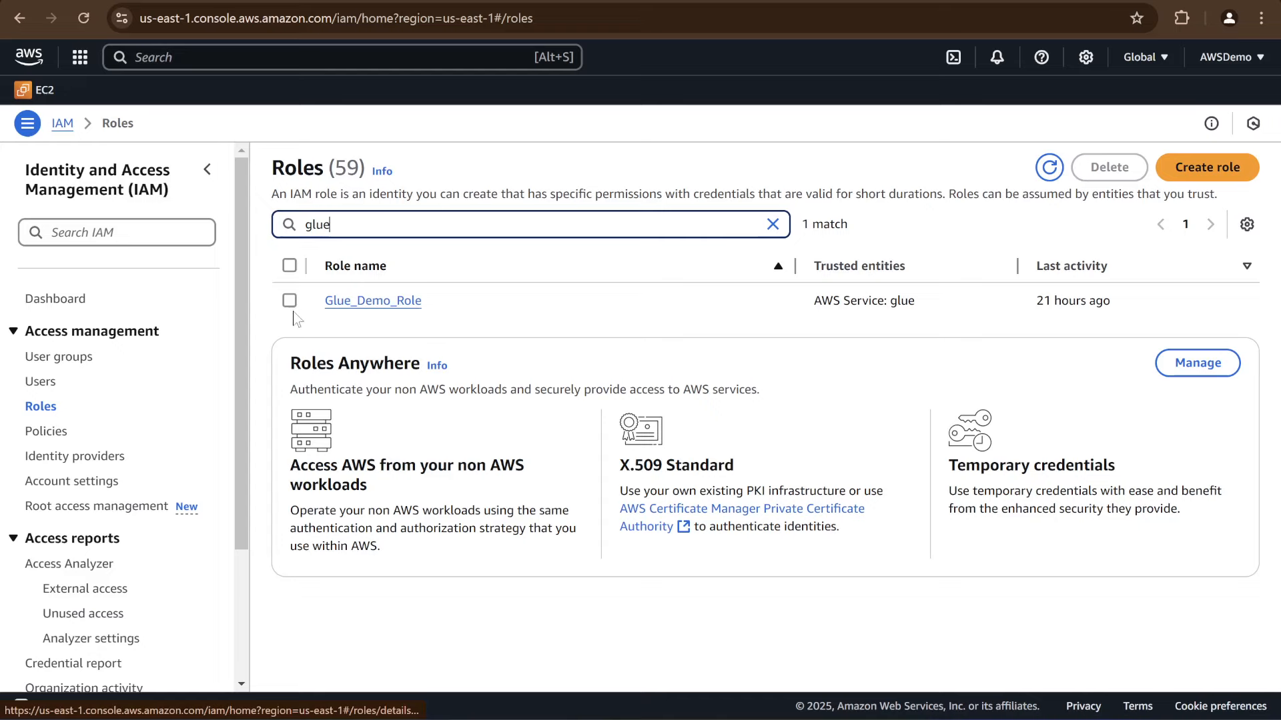
{"action": "left_click", "coordinate": [358, 309]}
{"action": "scroll", "coordinate": [563, 400], "scroll_direction": "down", "scroll_amount": 3}
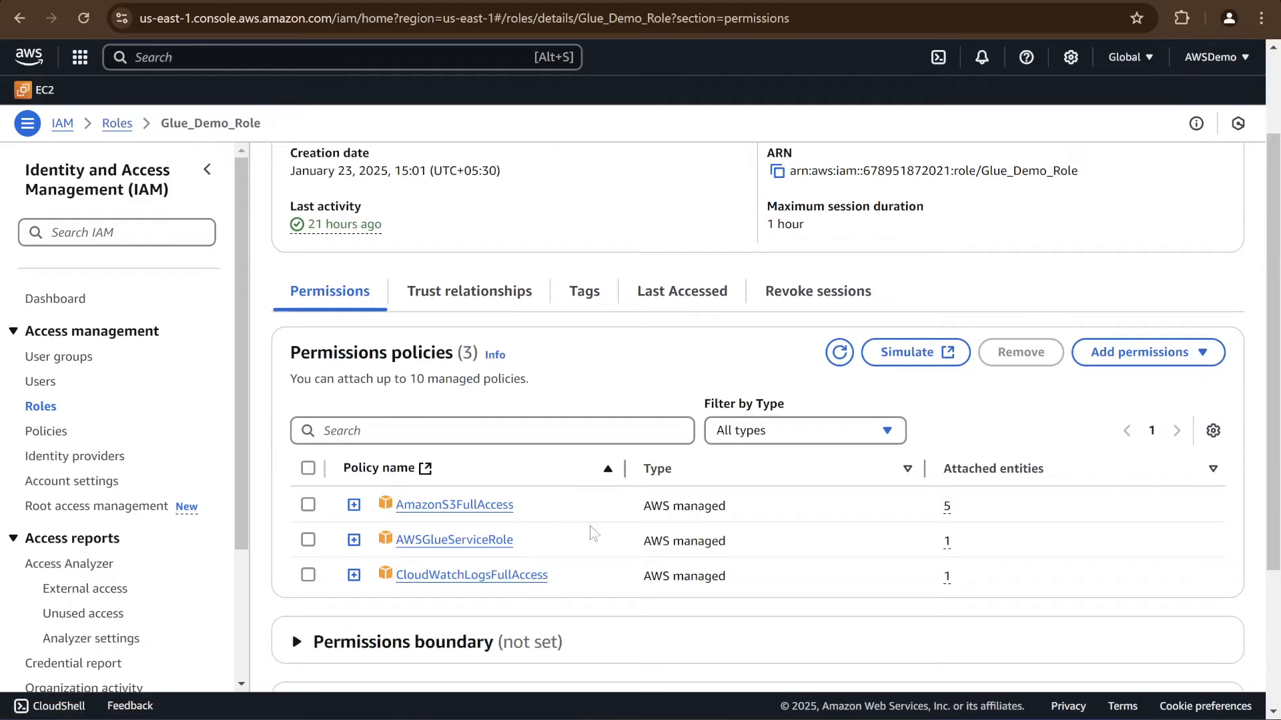
{"action": "scroll", "coordinate": [591, 532], "scroll_direction": "down", "scroll_amount": 2}
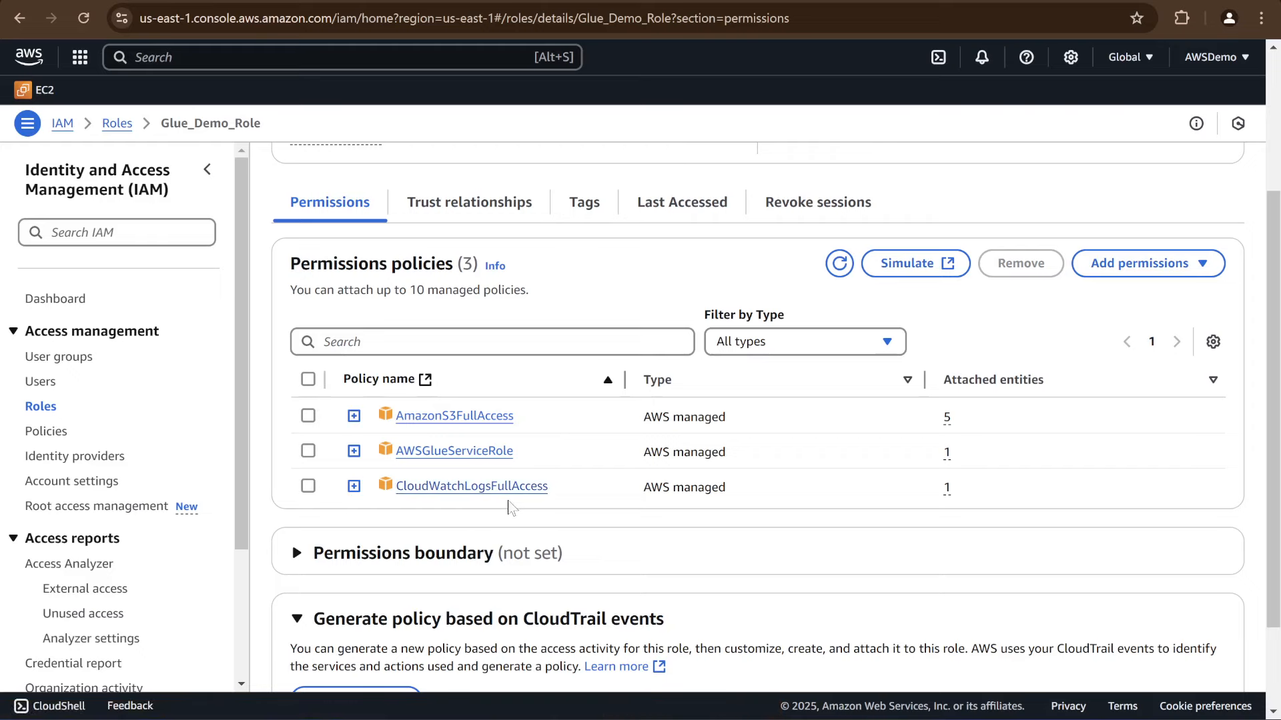
{"action": "scroll", "coordinate": [707, 180], "scroll_direction": "up", "scroll_amount": 3}
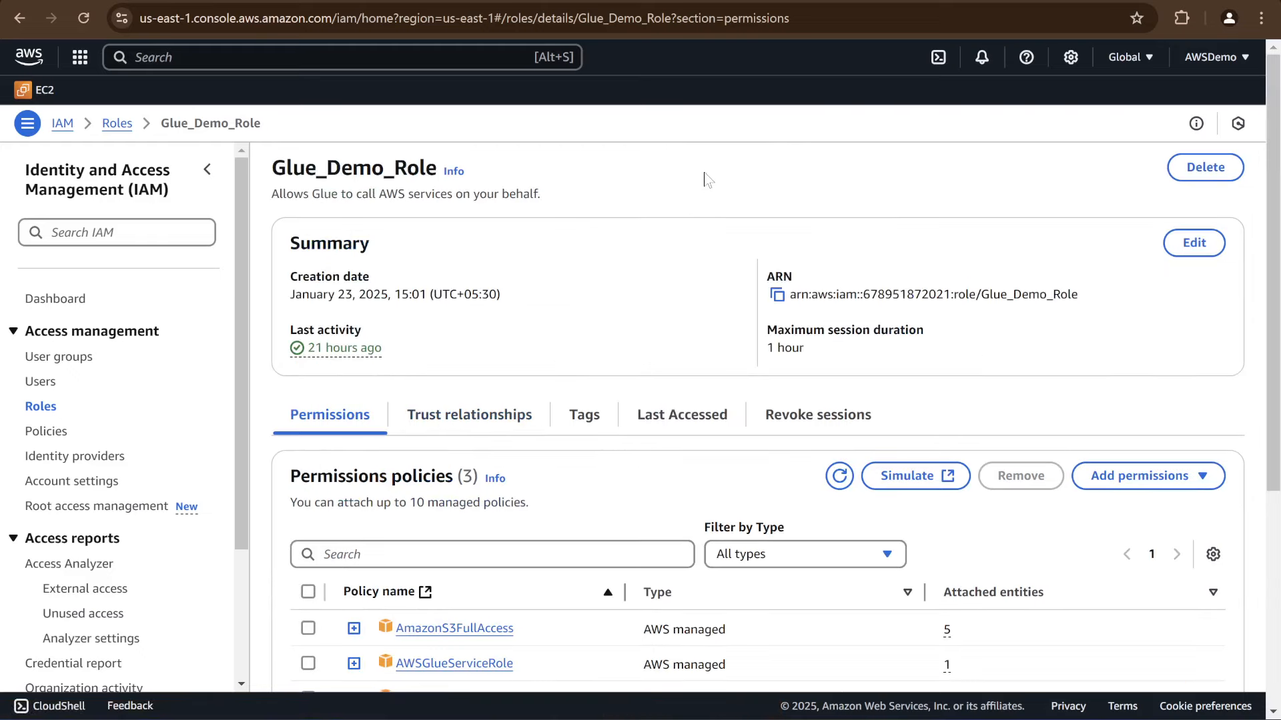
Return to the crawler setup, continue to output and scheduling, and set the target database to aws_metrics
{"action": "left_click", "coordinate": [521, 1]}
{"action": "left_click", "coordinate": [1166, 246]}
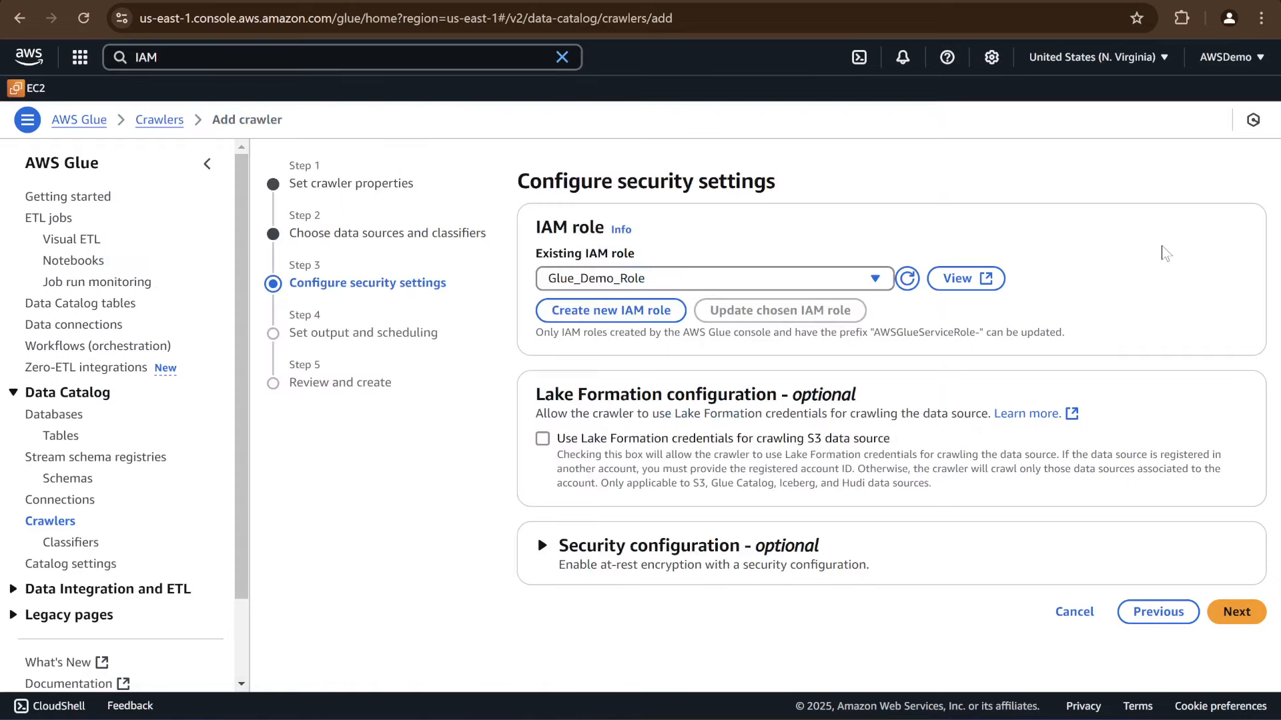
{"action": "left_click", "coordinate": [1243, 618]}
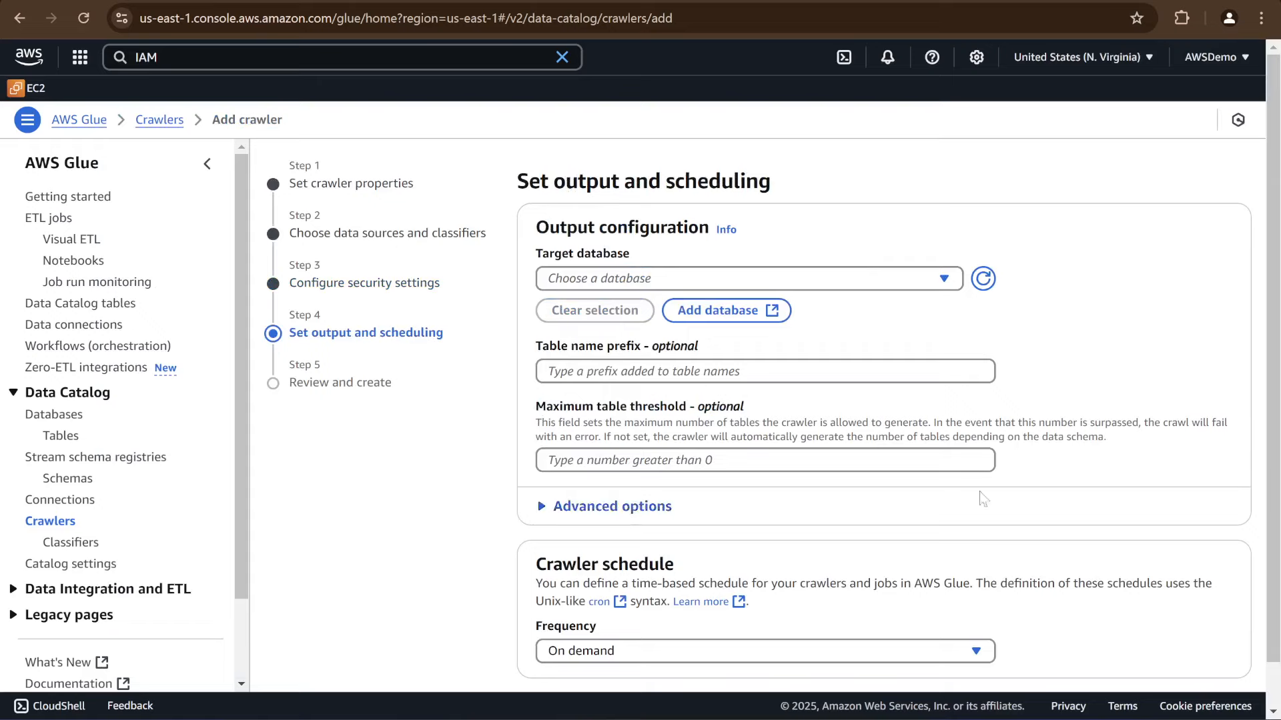
{"action": "left_click", "coordinate": [805, 282]}
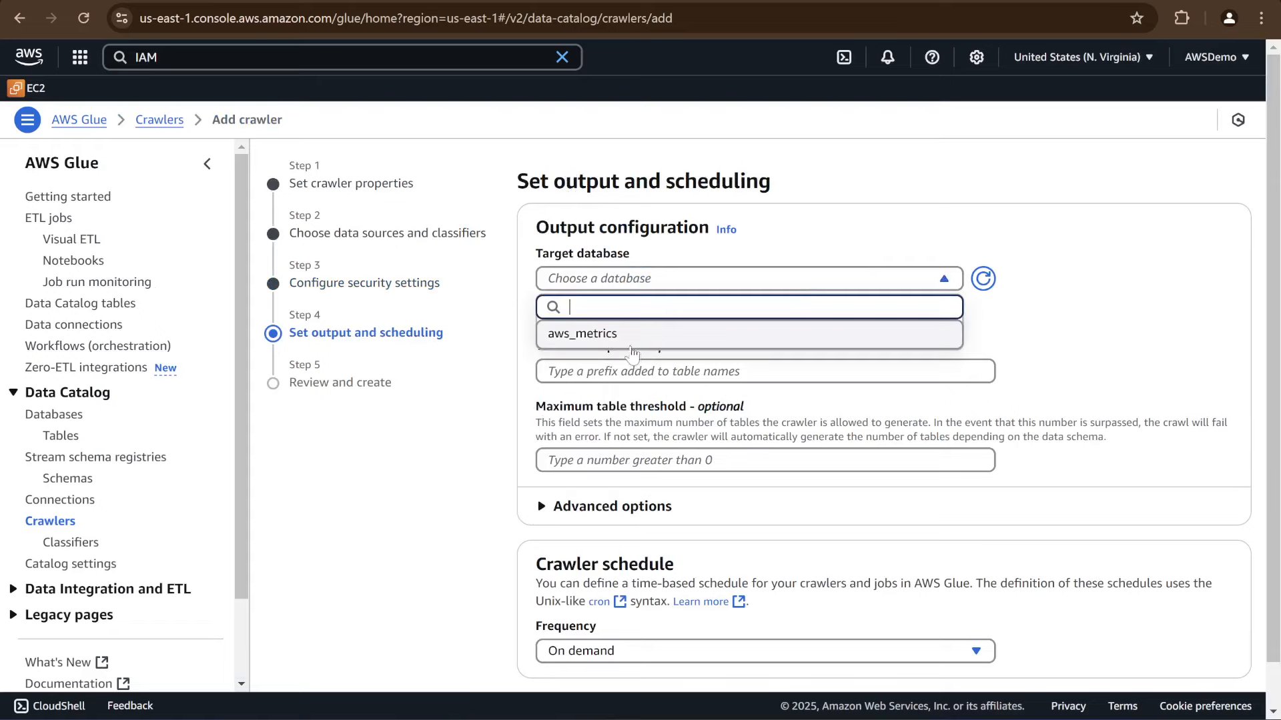
{"action": "left_click", "coordinate": [622, 340]}
{"action": "scroll", "coordinate": [481, 594], "scroll_direction": "down", "scroll_amount": 1}
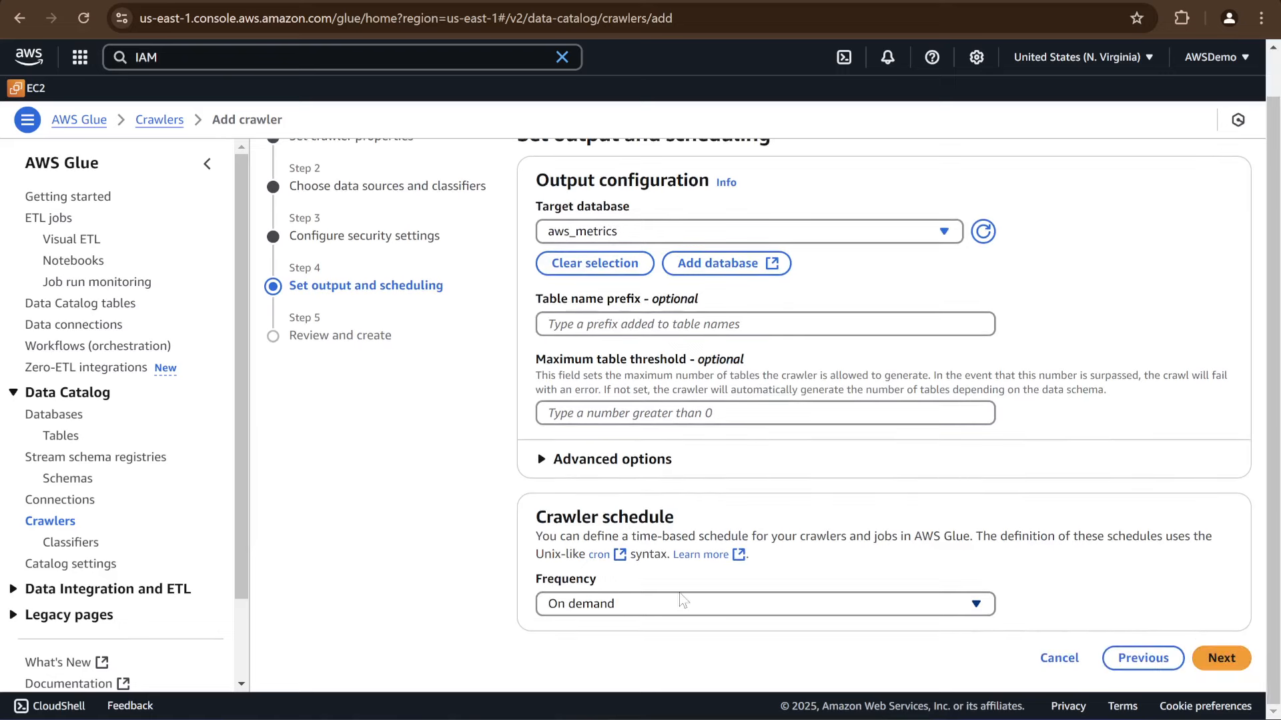
Review the schedule frequency options, keep On demand and create the crawler
{"action": "left_click", "coordinate": [711, 597]}
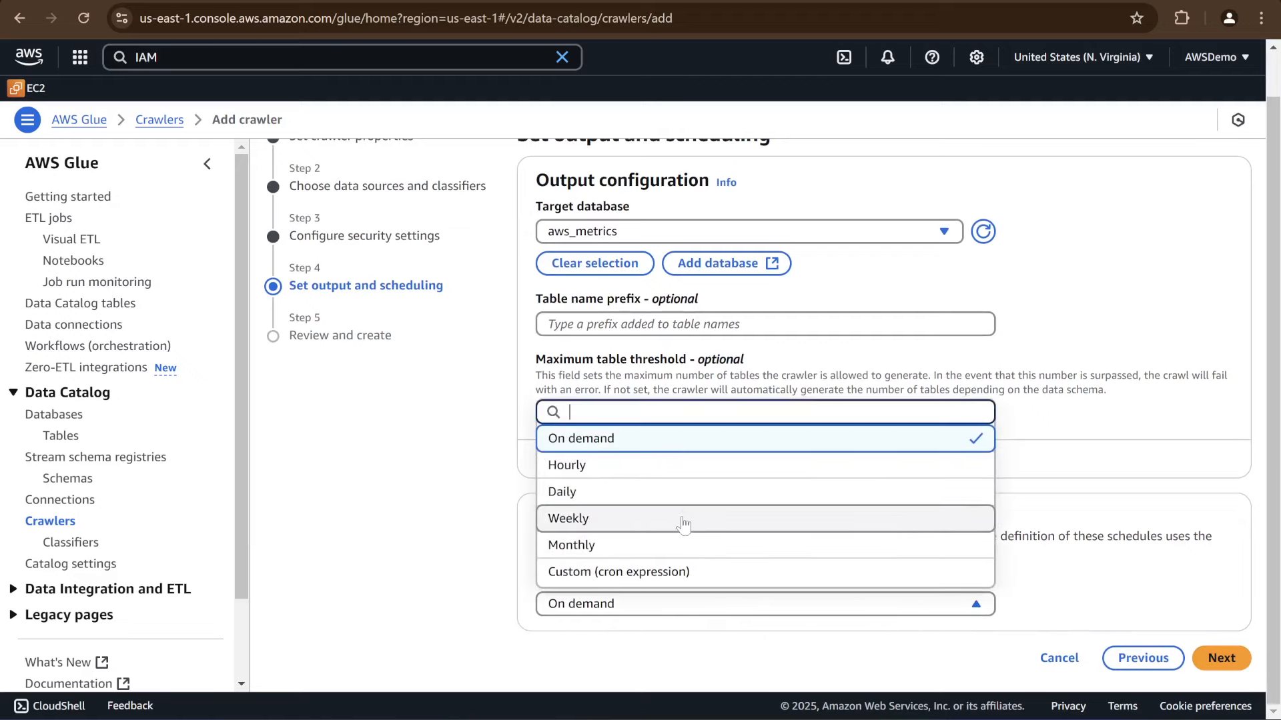
{"action": "left_click", "coordinate": [365, 521]}
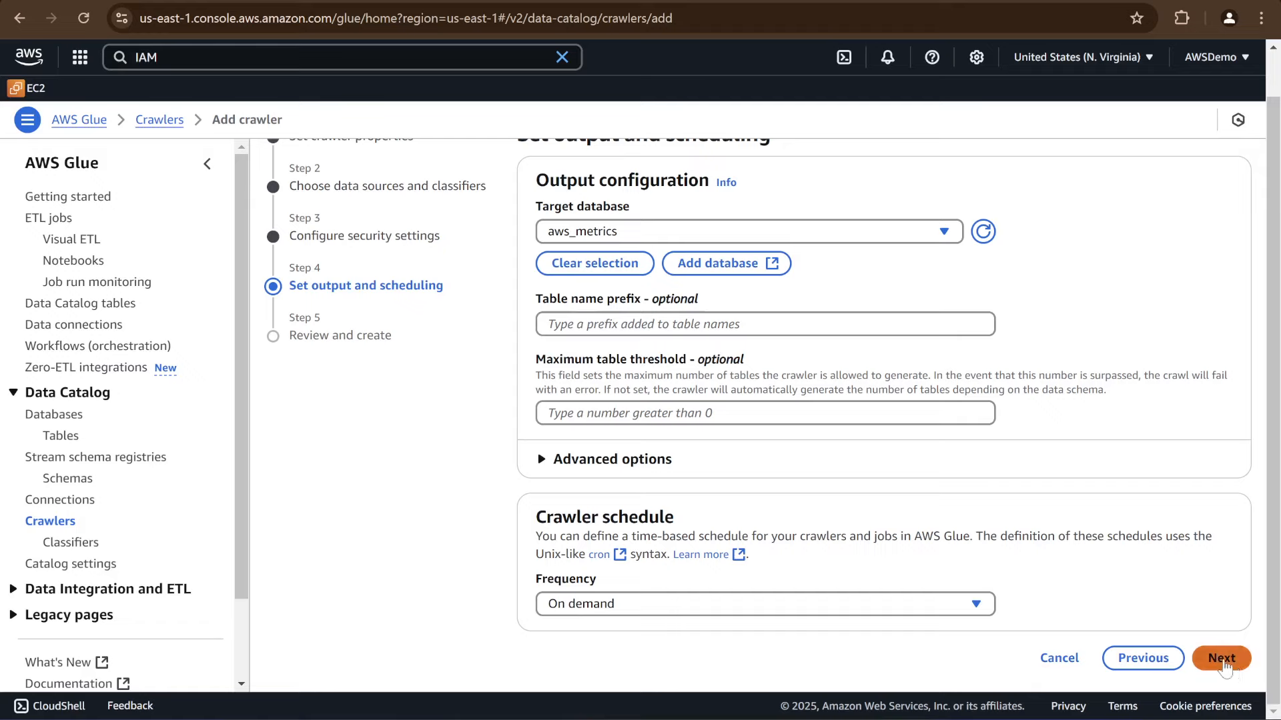
{"action": "left_click", "coordinate": [1221, 658]}
{"action": "scroll", "coordinate": [1141, 610], "scroll_direction": "down", "scroll_amount": 5}
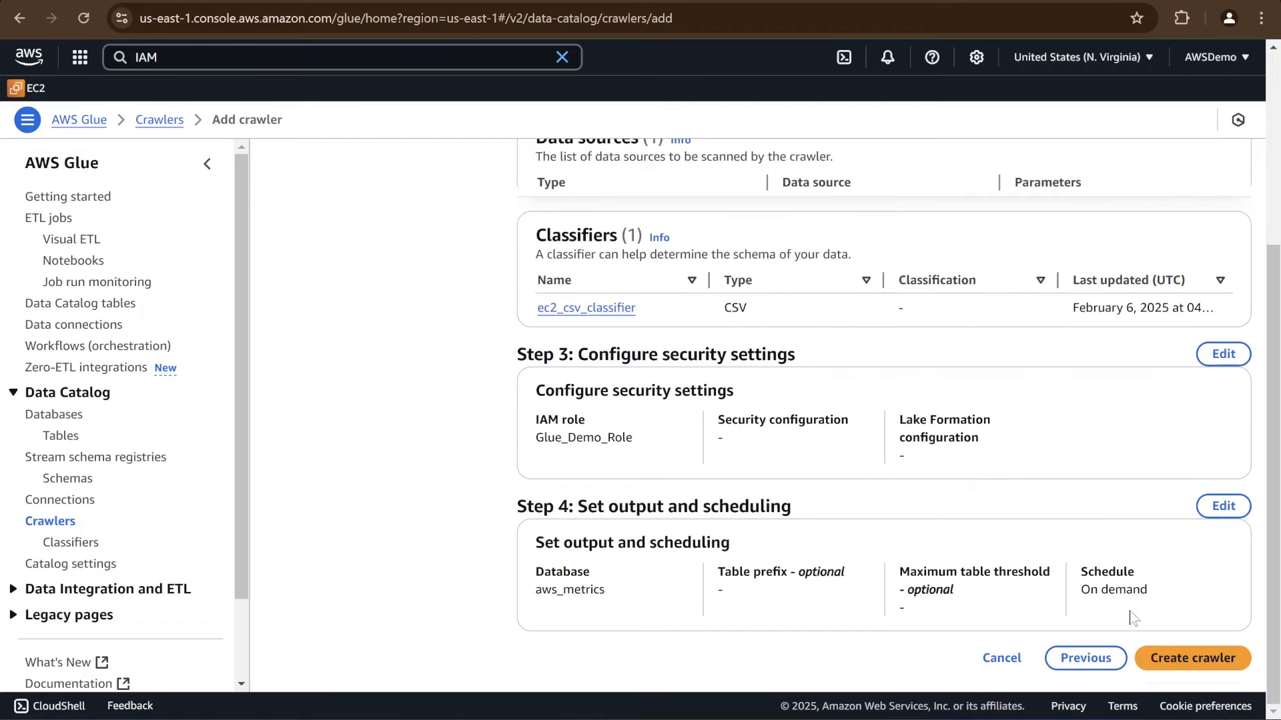
{"action": "left_click", "coordinate": [1175, 659]}
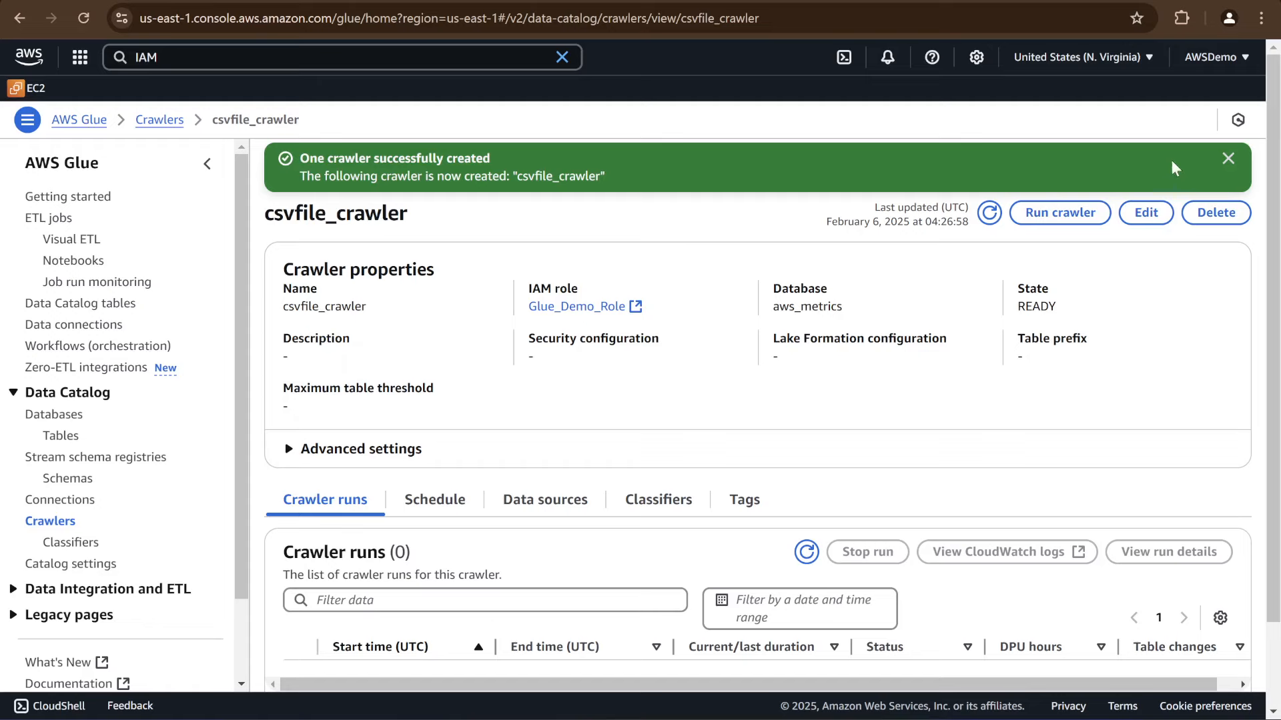
Dismiss the creation notice and run csvfile_crawler from the crawlers list
{"action": "left_click", "coordinate": [1228, 158]}
{"action": "left_click", "coordinate": [50, 521]}
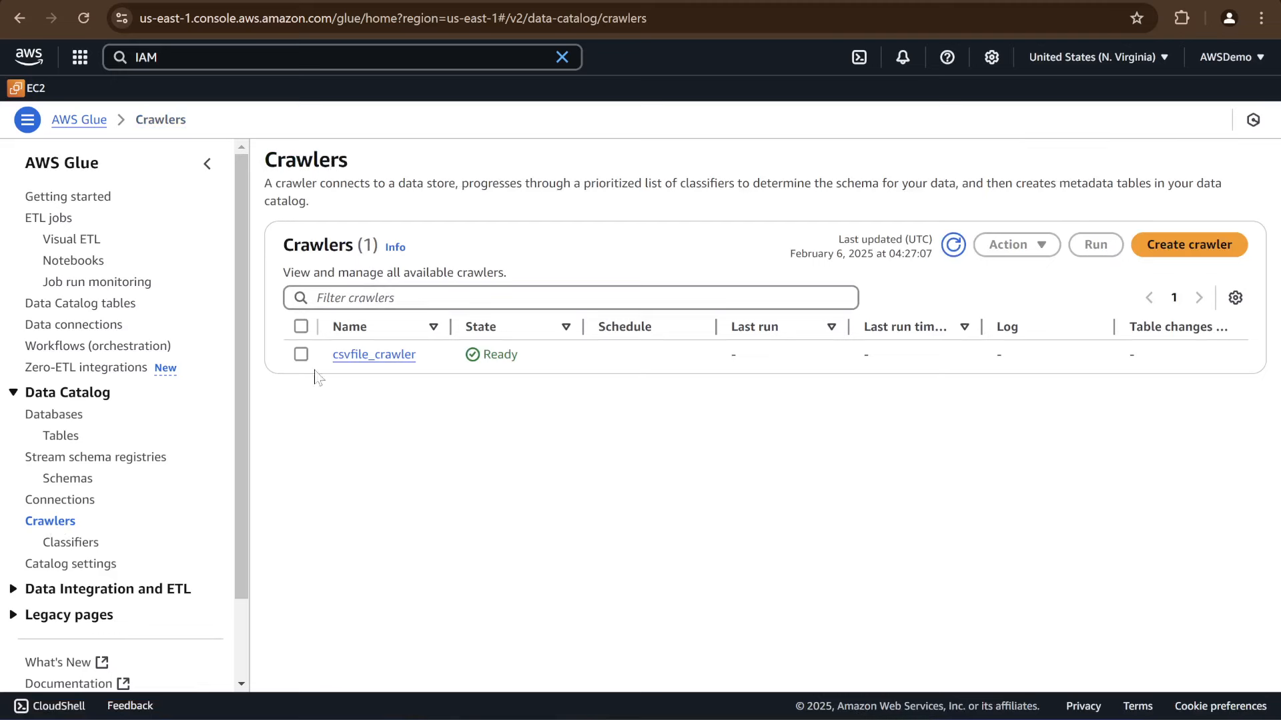
{"action": "left_click", "coordinate": [301, 354]}
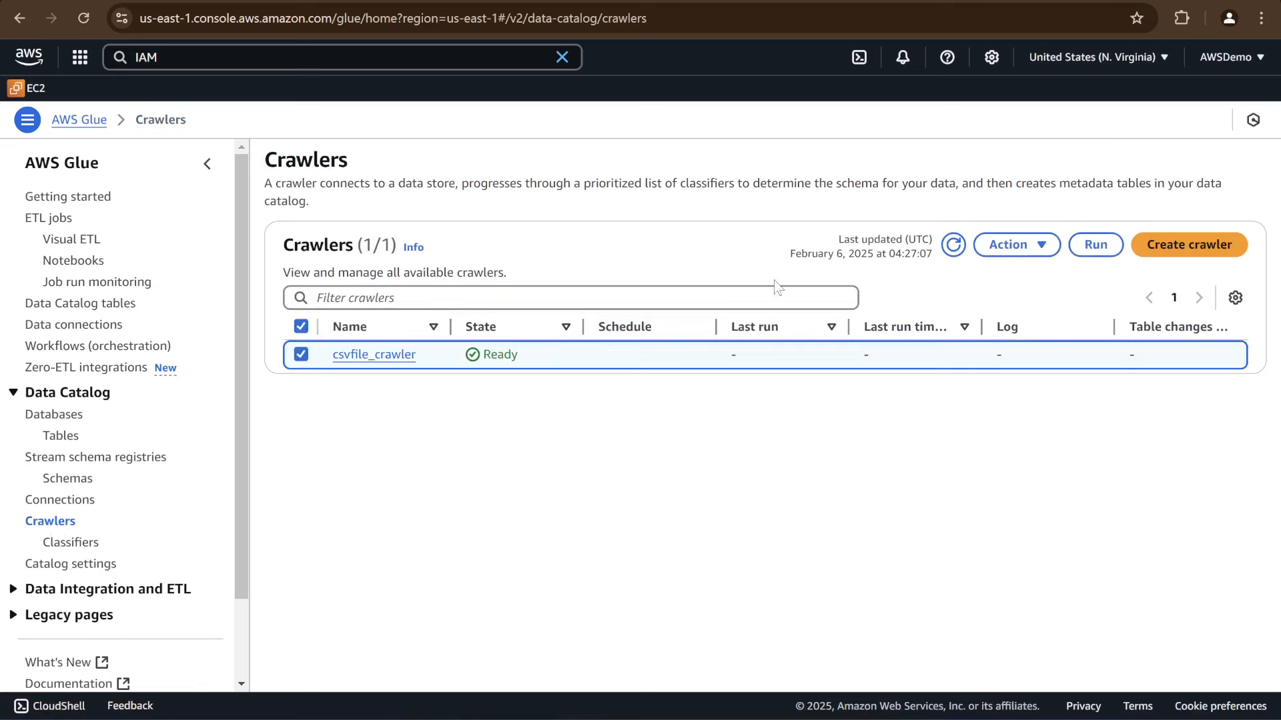
{"action": "left_click", "coordinate": [1102, 250]}
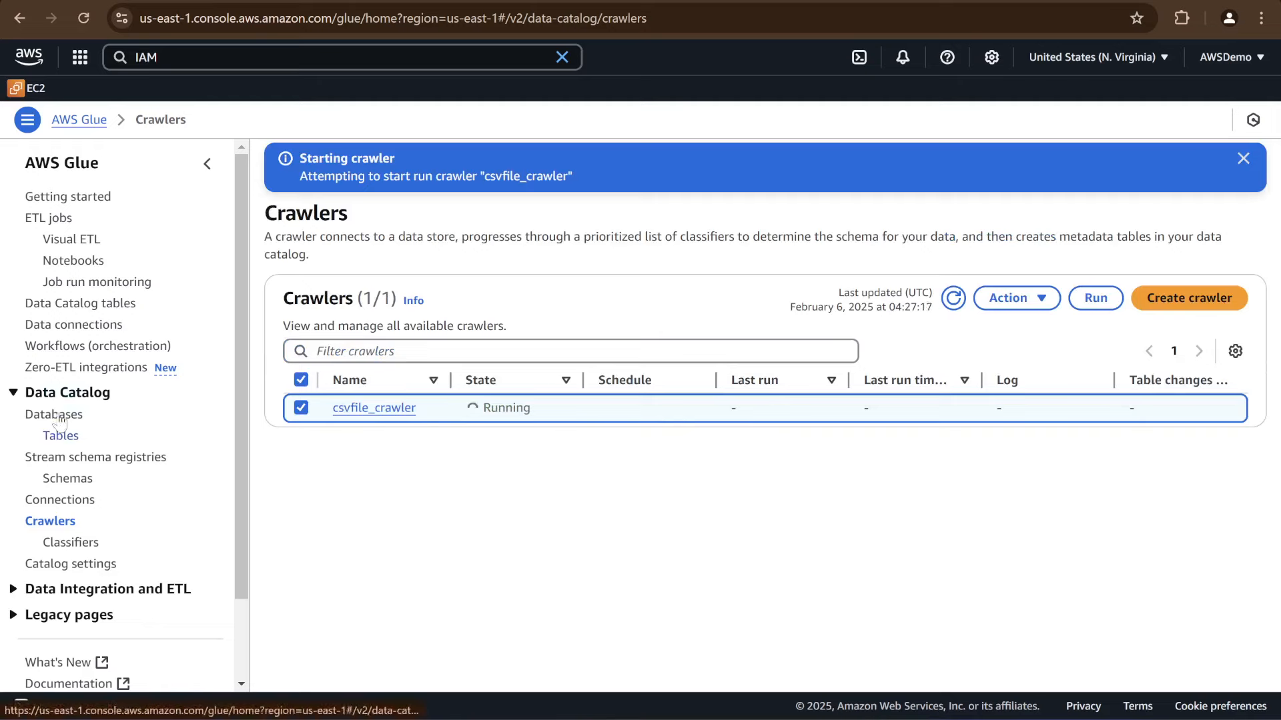
Refresh the Data Catalog tables list and open the csv table to examine its schema
{"action": "left_click", "coordinate": [61, 437]}
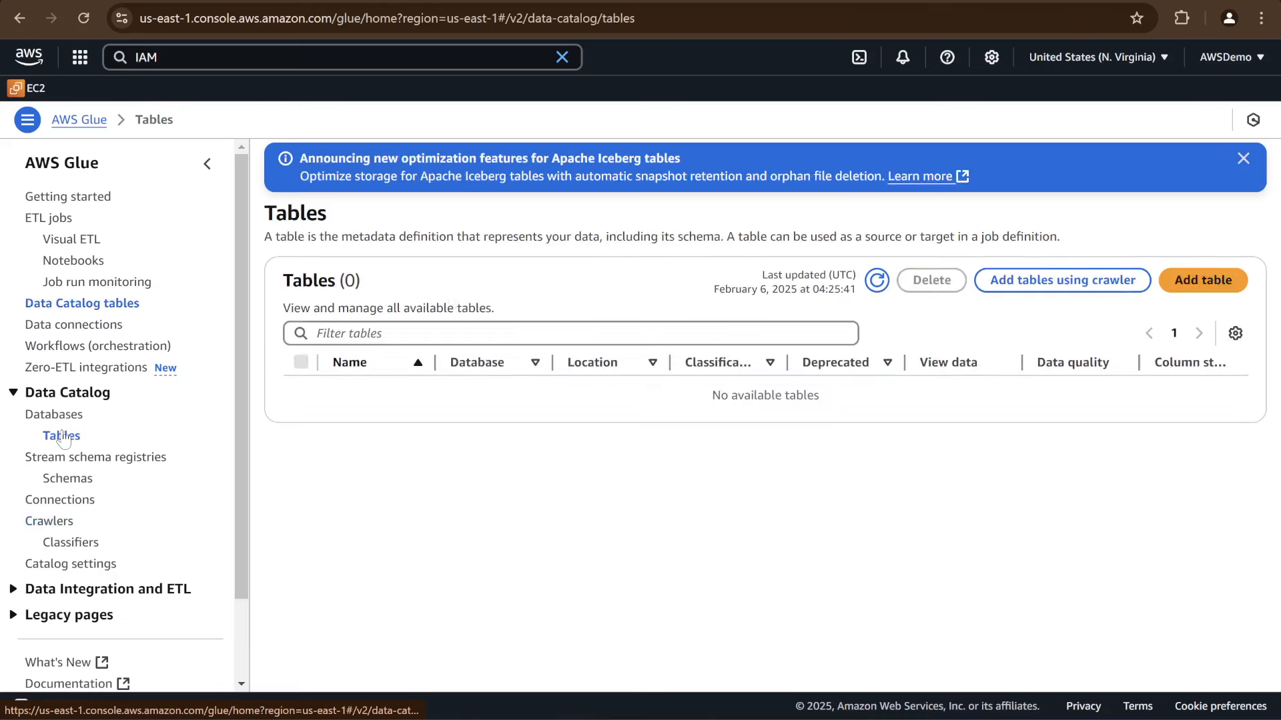
{"action": "left_click", "coordinate": [885, 285]}
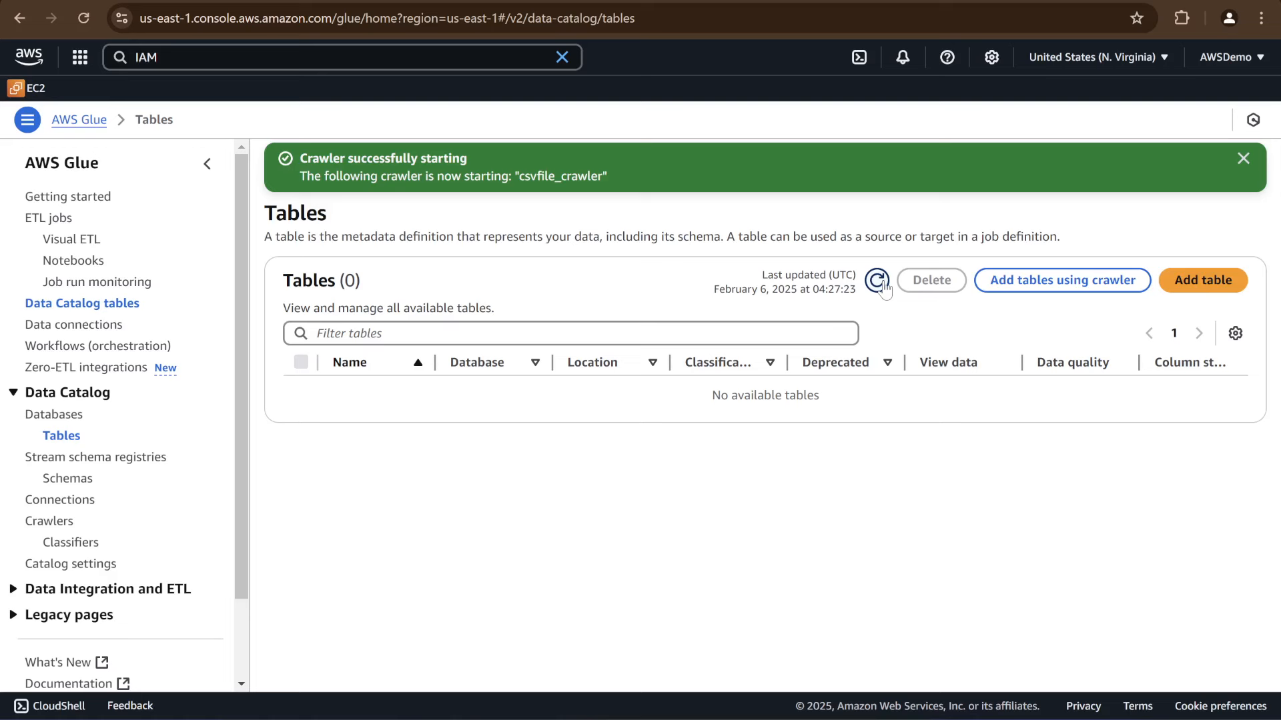
{"action": "left_click", "coordinate": [882, 284]}
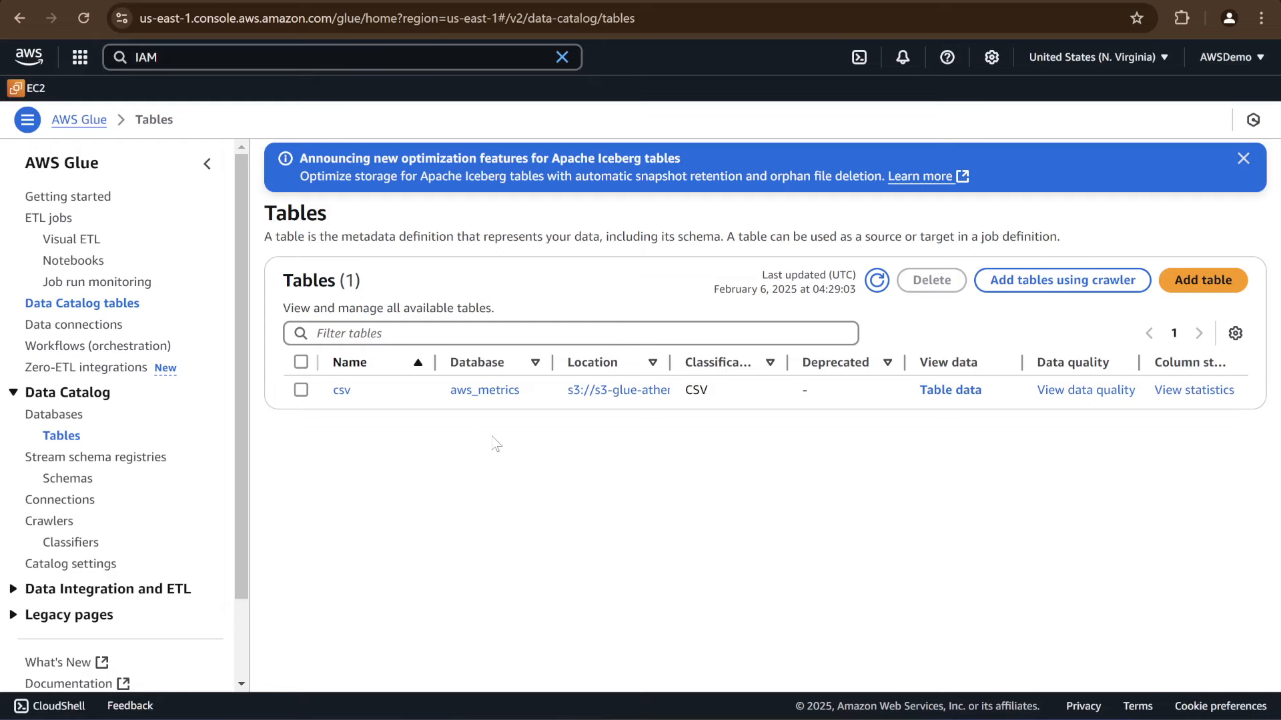
{"action": "left_click", "coordinate": [343, 393]}
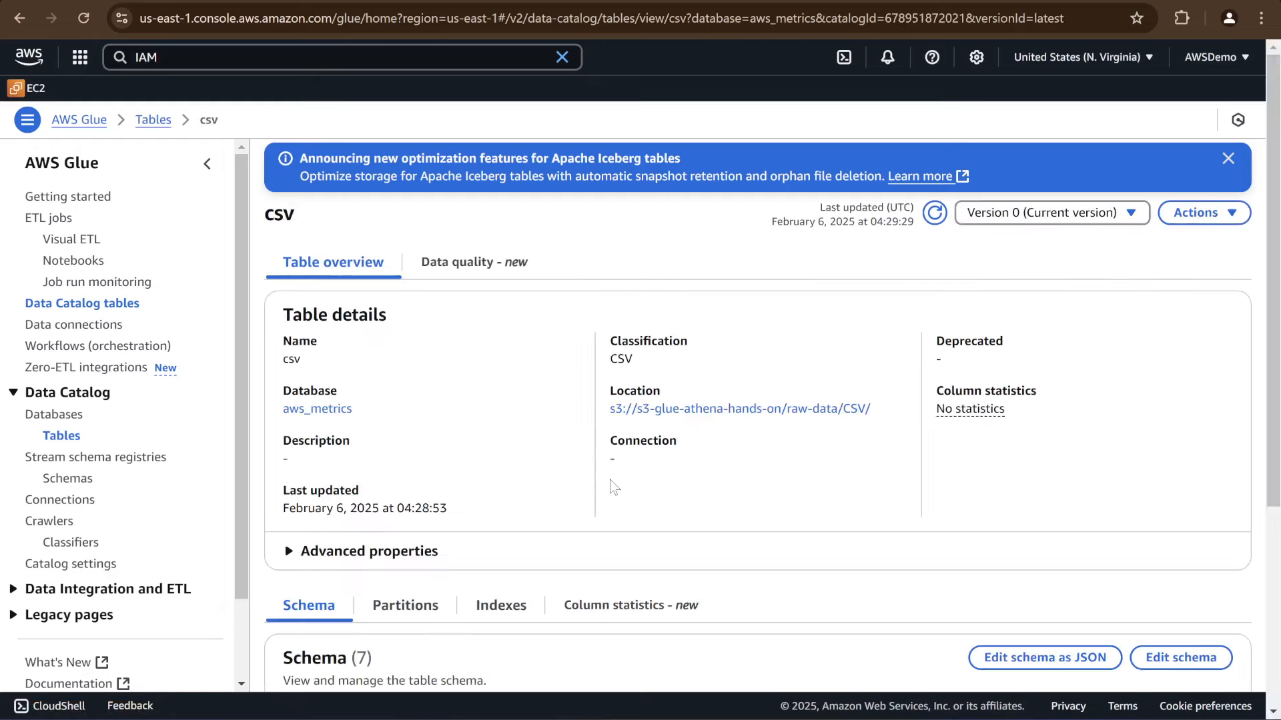
{"action": "scroll", "coordinate": [615, 487], "scroll_direction": "down", "scroll_amount": 4}
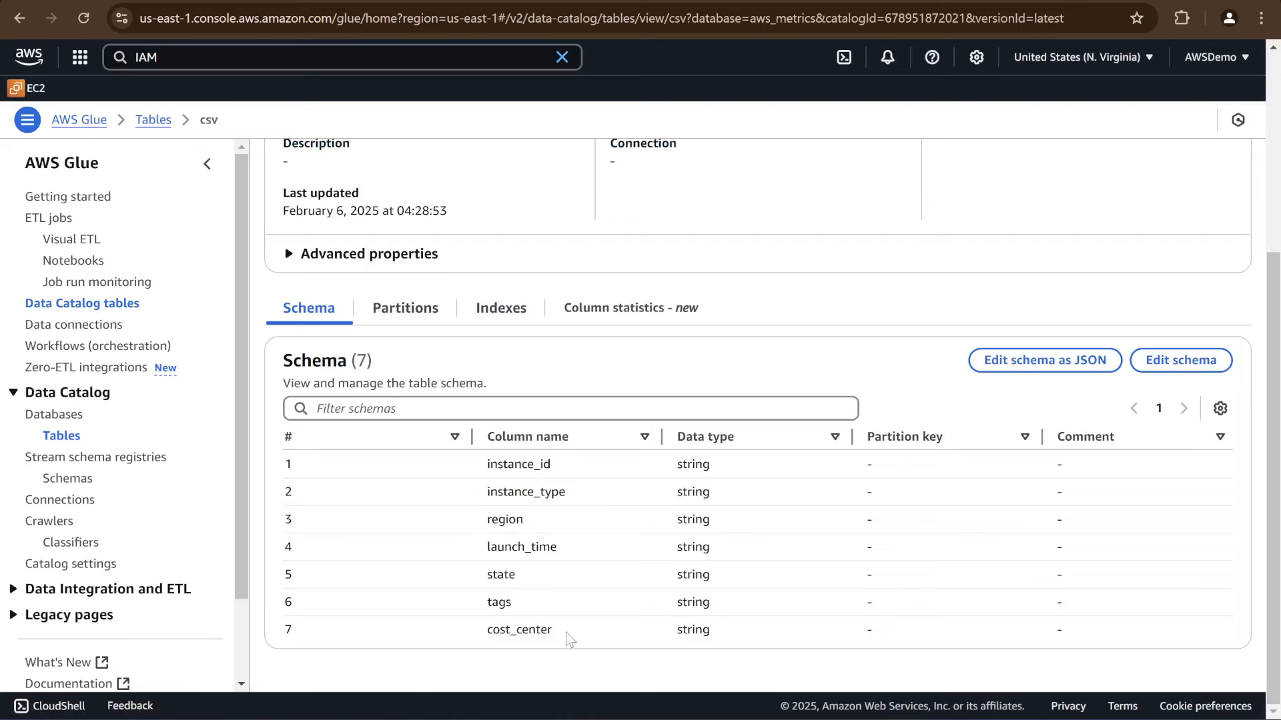